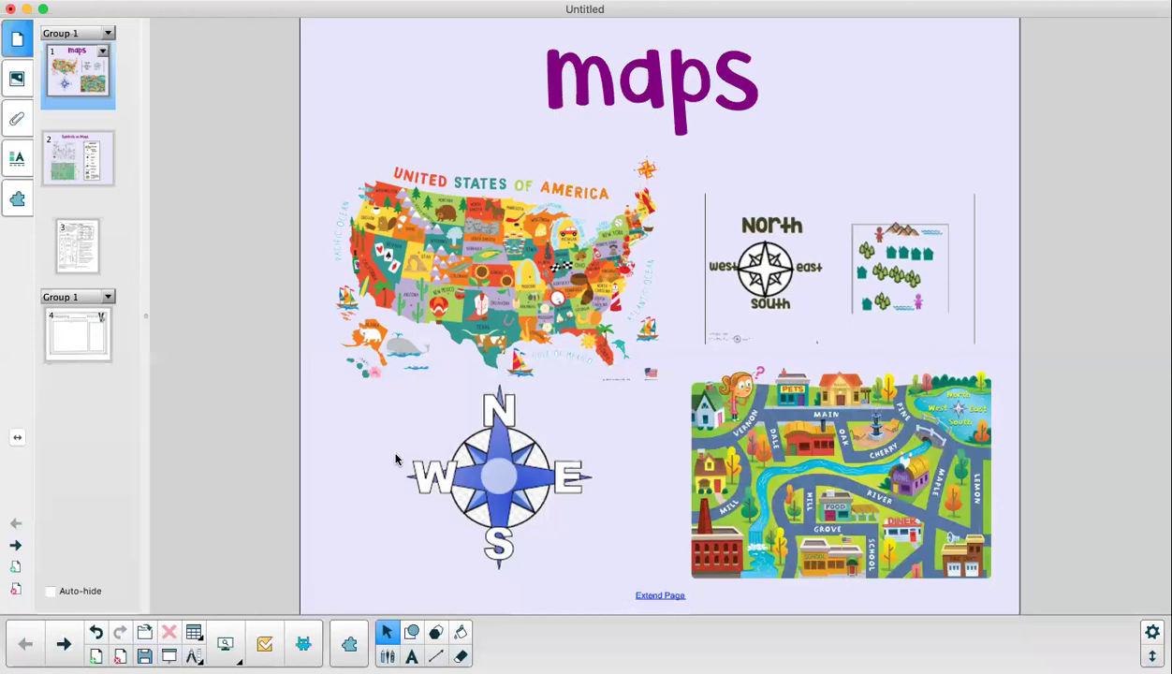
- Move past the Symbols on Maps page to the page 3 Symbols on a Map worksheet
{"action": "left_click", "coordinate": [80, 162]}
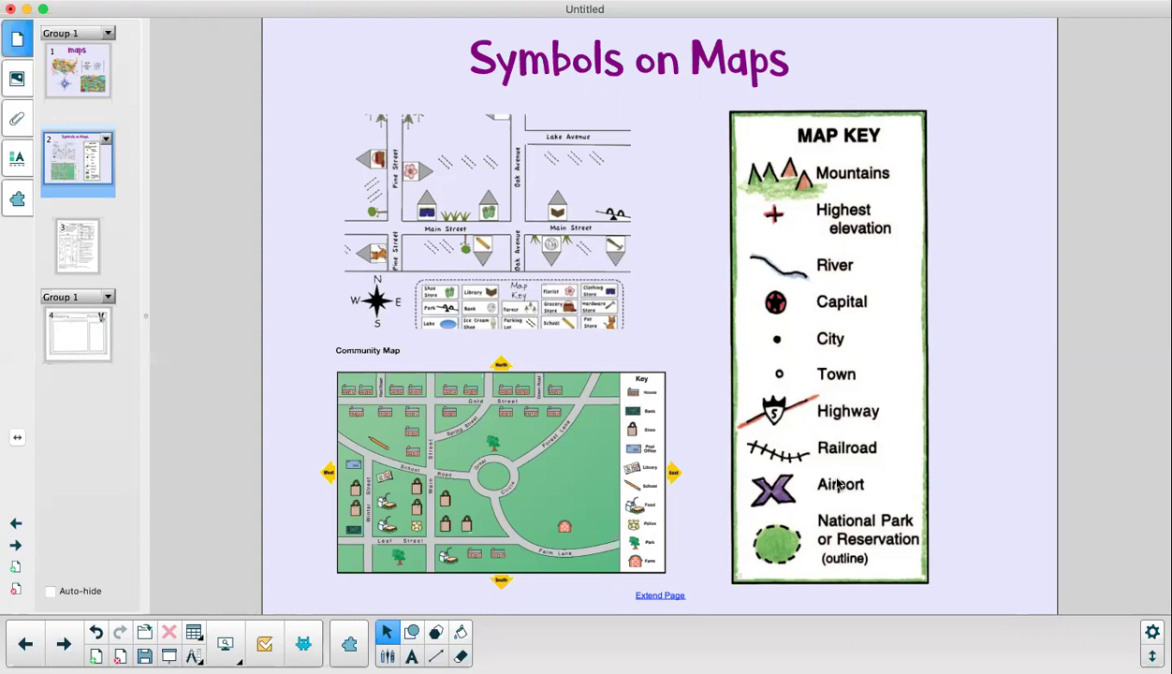
{"action": "left_click", "coordinate": [81, 259]}
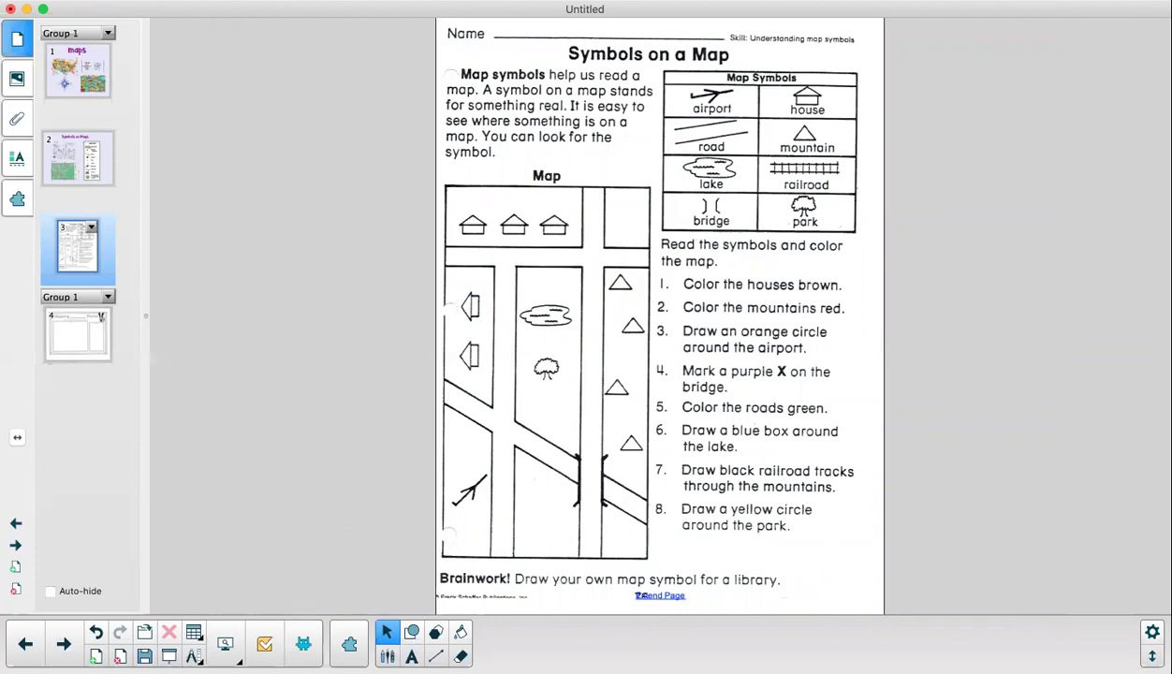
- Handwrite the teacher's name on the Name line using the Calligraphic Pen
{"action": "left_click", "coordinate": [388, 655]}
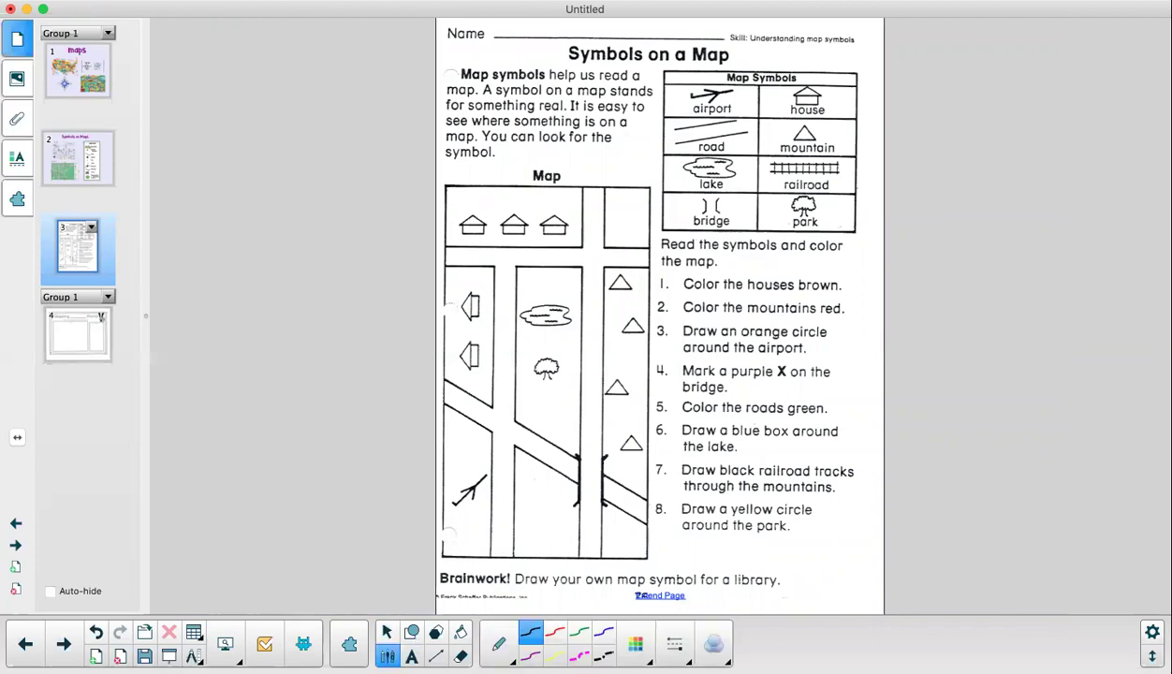
{"action": "left_click", "coordinate": [499, 644]}
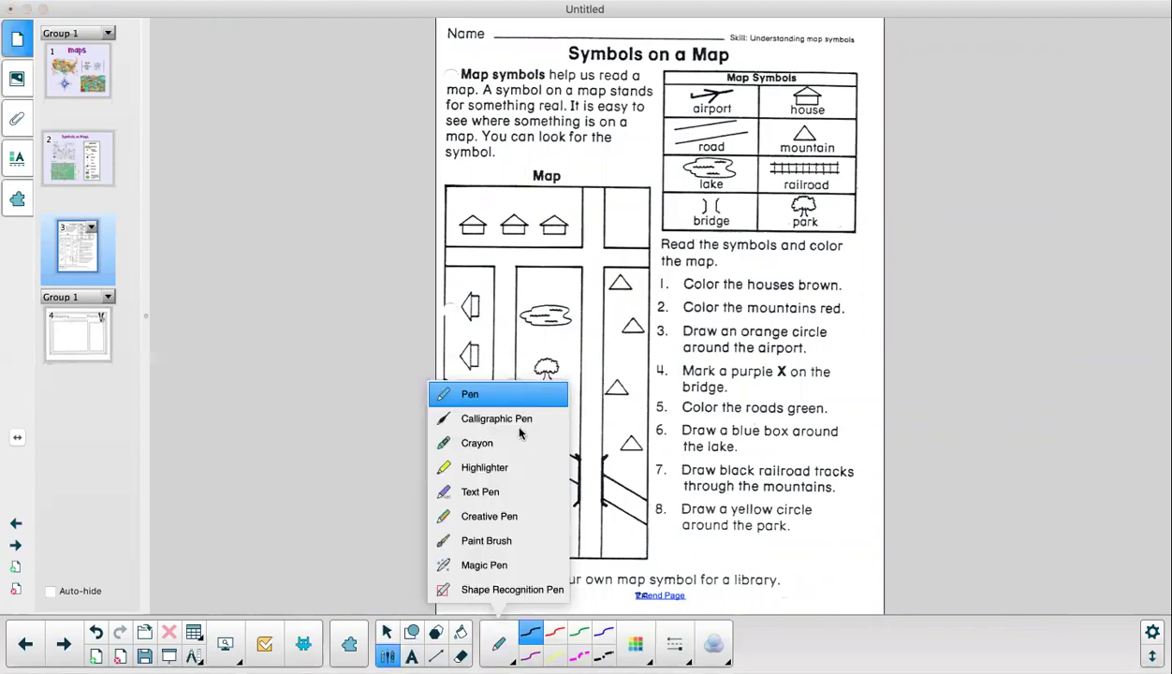
{"action": "left_click", "coordinate": [520, 426]}
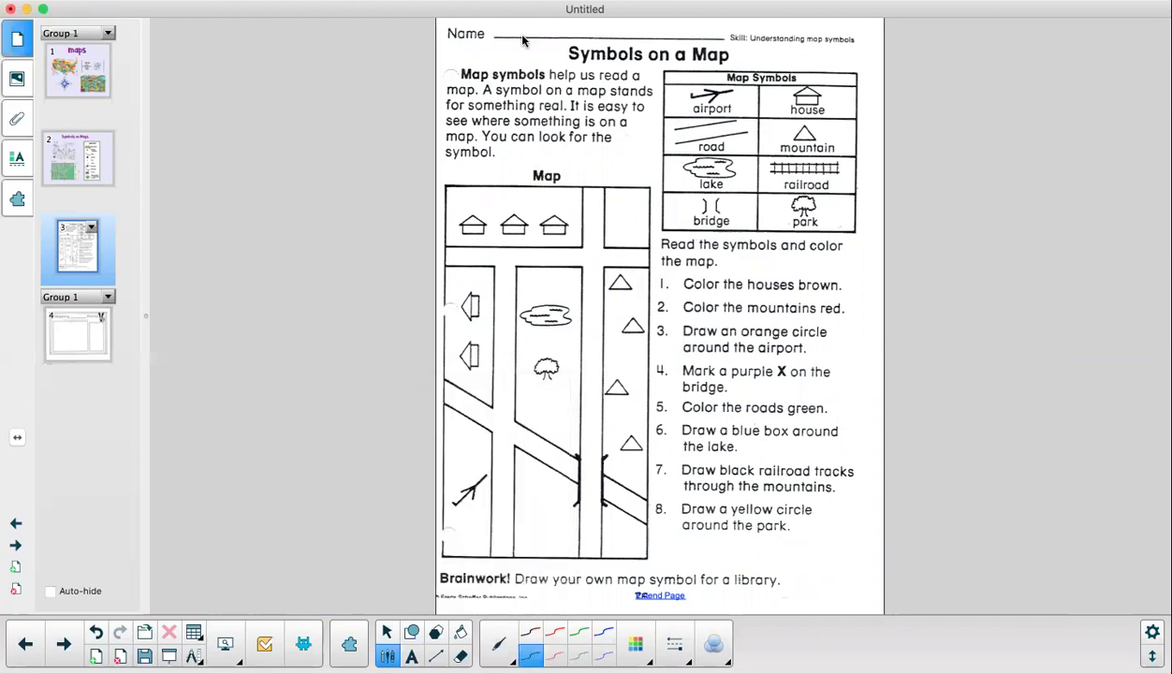
{"action": "mouse_move", "coordinate": [517, 38]}
{"action": "left_mouse_down"}
{"action": "mouse_move", "coordinate": [519, 21]}
{"action": "mouse_move", "coordinate": [541, 35]}
{"action": "mouse_move", "coordinate": [577, 20]}
{"action": "mouse_move", "coordinate": [604, 33]}
{"action": "mouse_move", "coordinate": [601, 51]}
{"action": "mouse_move", "coordinate": [634, 23]}
{"action": "left_mouse_up"}
{"action": "left_click", "coordinate": [565, 35]}
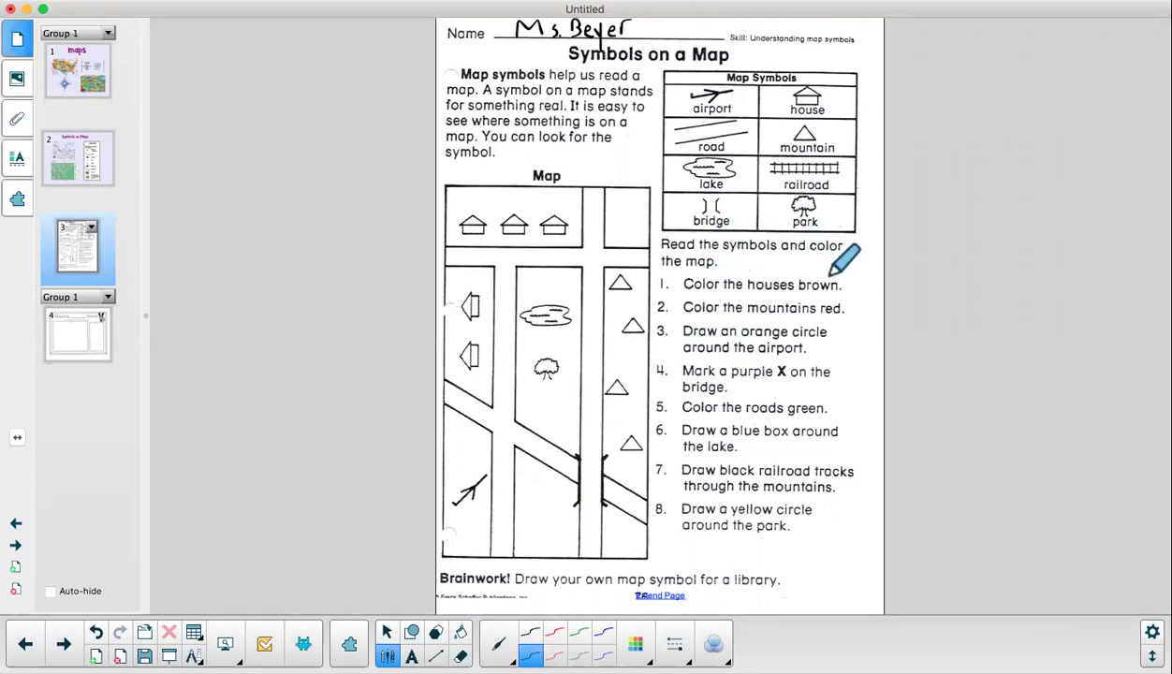
- Switch to tan brown ink and scribble over the house symbols on the map
{"action": "left_click", "coordinate": [635, 643]}
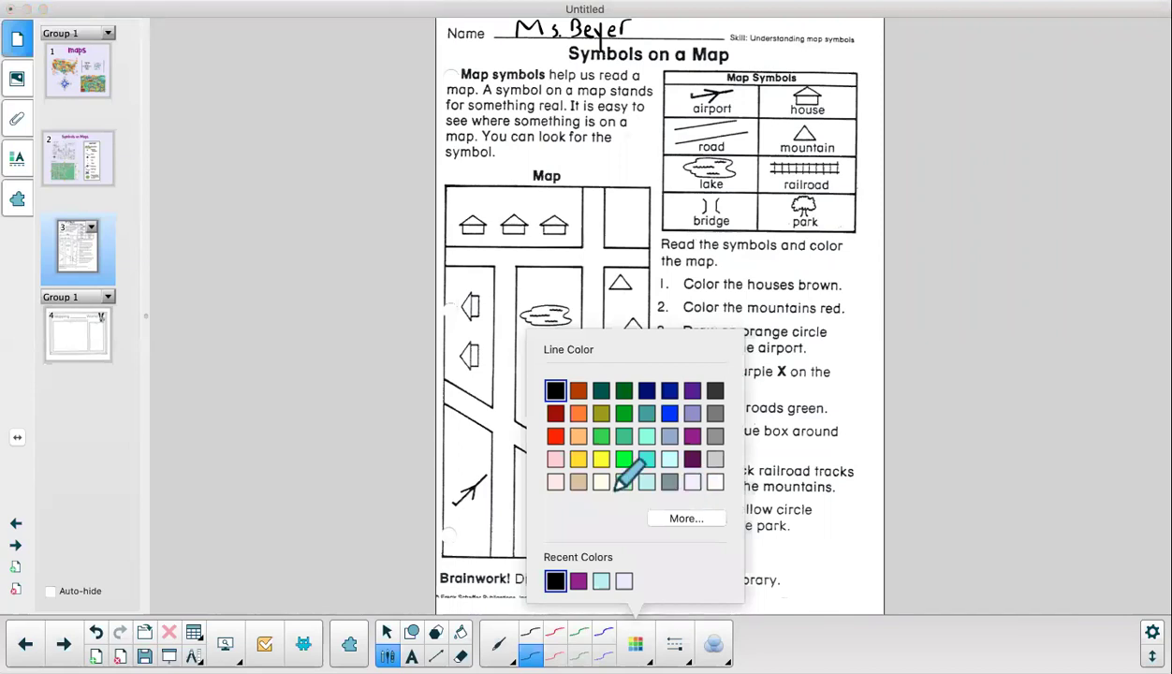
{"action": "left_click", "coordinate": [578, 481]}
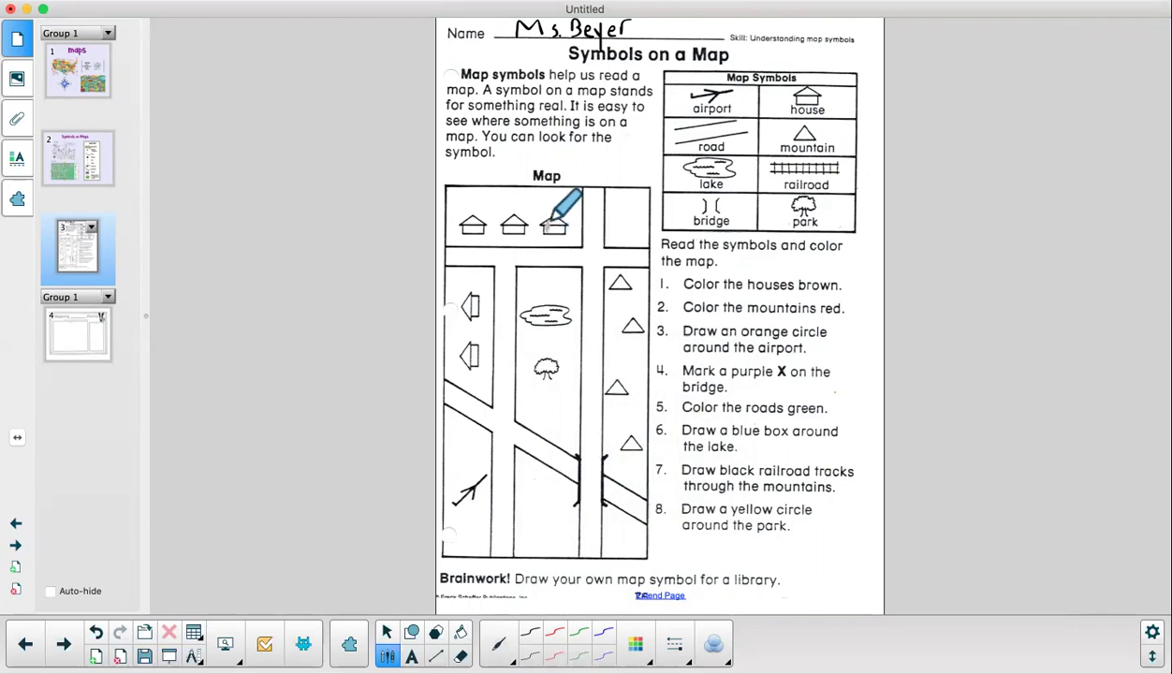
{"action": "mouse_move", "coordinate": [552, 224]}
{"action": "left_mouse_down"}
{"action": "mouse_move", "coordinate": [463, 225]}
{"action": "mouse_move", "coordinate": [481, 230]}
{"action": "left_mouse_up"}
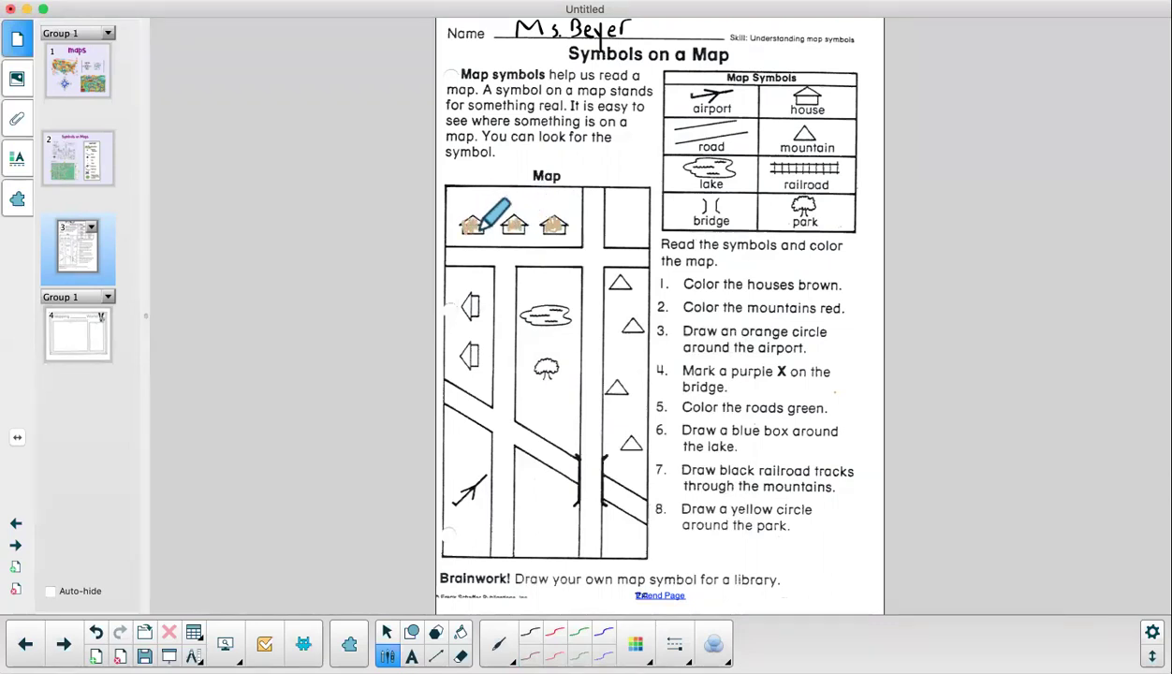
{"action": "left_click_drag", "start_coordinate": [465, 307], "coordinate": [465, 309]}
{"action": "mouse_move", "coordinate": [463, 351]}
{"action": "left_mouse_down"}
{"action": "mouse_move", "coordinate": [476, 342]}
{"action": "mouse_move", "coordinate": [472, 354]}
{"action": "left_mouse_up"}
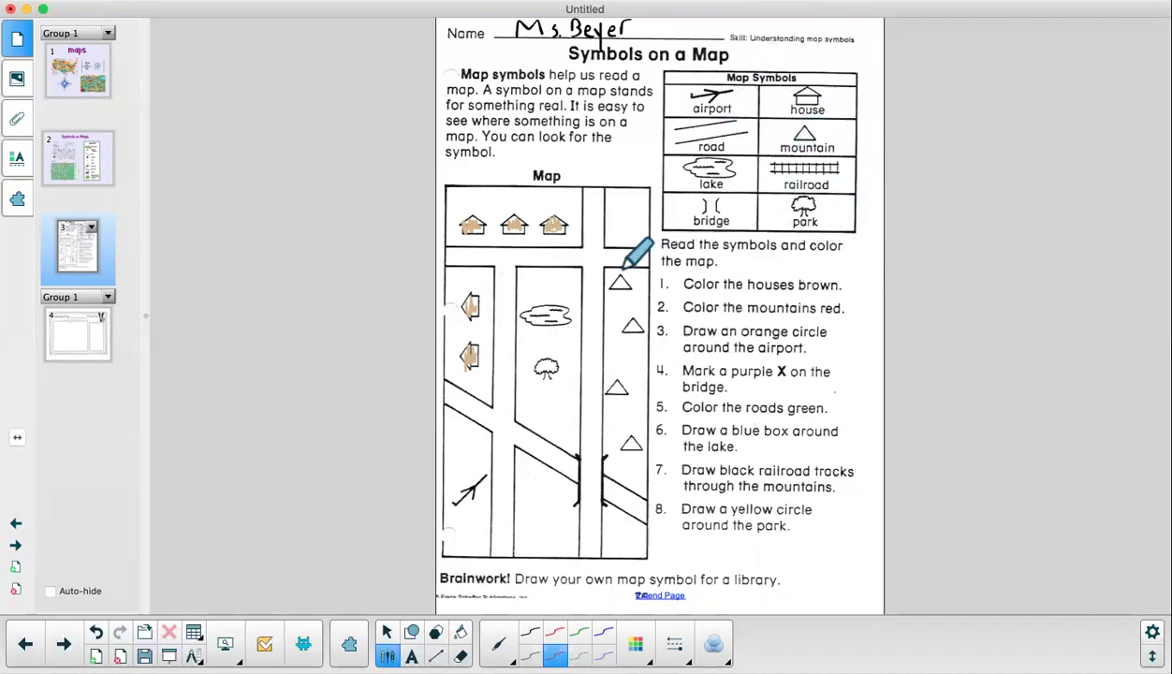
- Scribble red over the four mountain triangles on the map
{"action": "left_click_drag", "start_coordinate": [614, 281], "coordinate": [628, 328]}
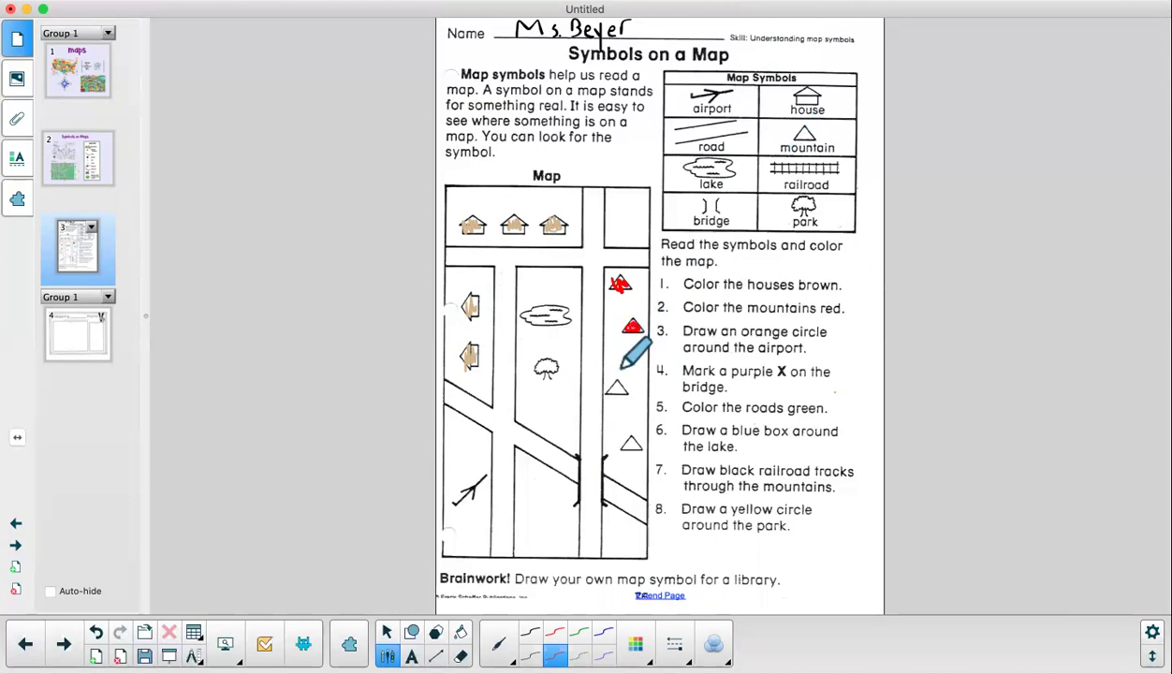
{"action": "left_click_drag", "start_coordinate": [619, 383], "coordinate": [612, 393]}
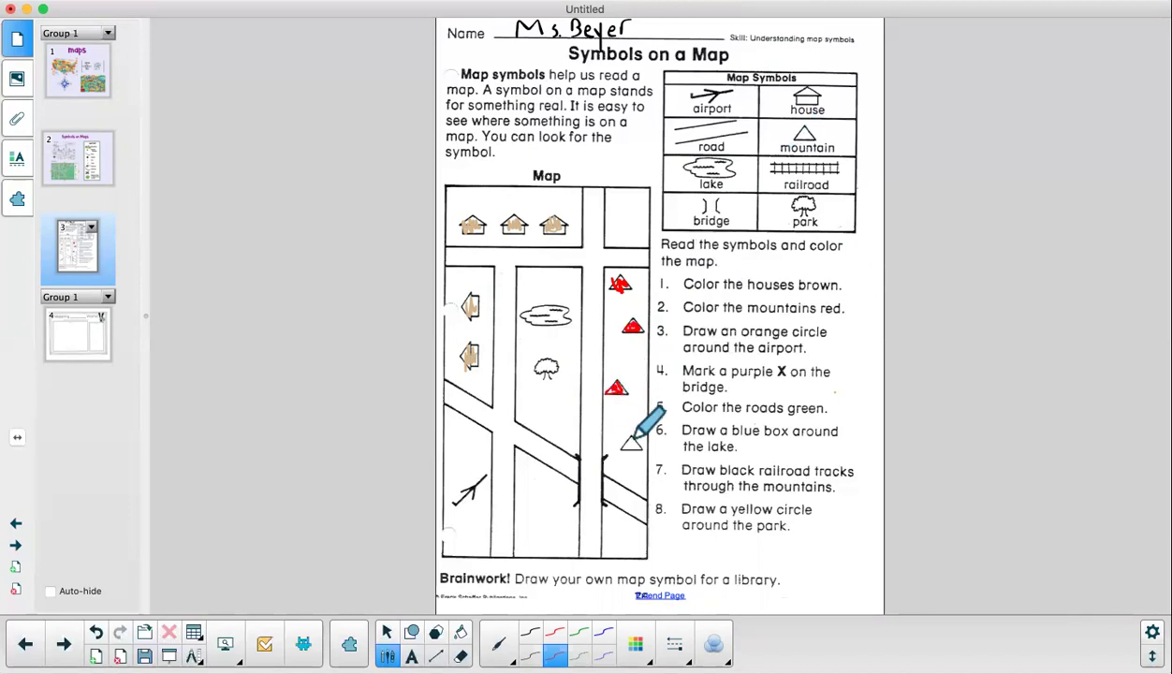
{"action": "left_click_drag", "start_coordinate": [640, 449], "coordinate": [632, 442]}
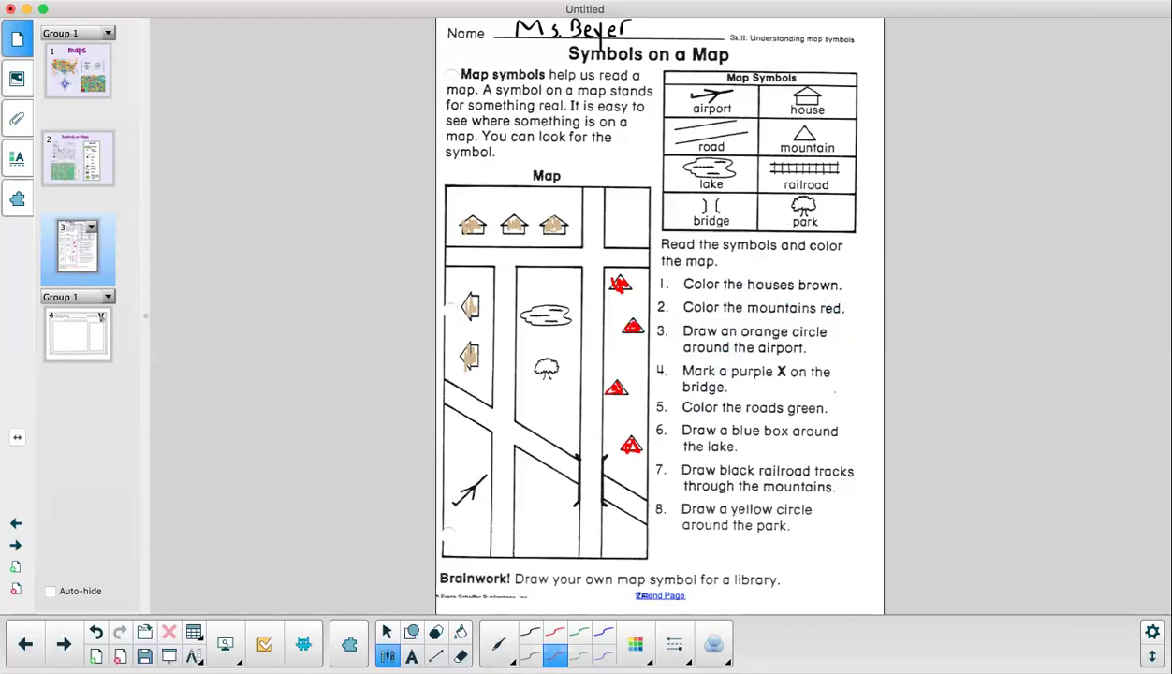
- Switch to orange ink and circle the airport symbol on the map
{"action": "left_click", "coordinate": [636, 644]}
{"action": "left_click", "coordinate": [577, 413]}
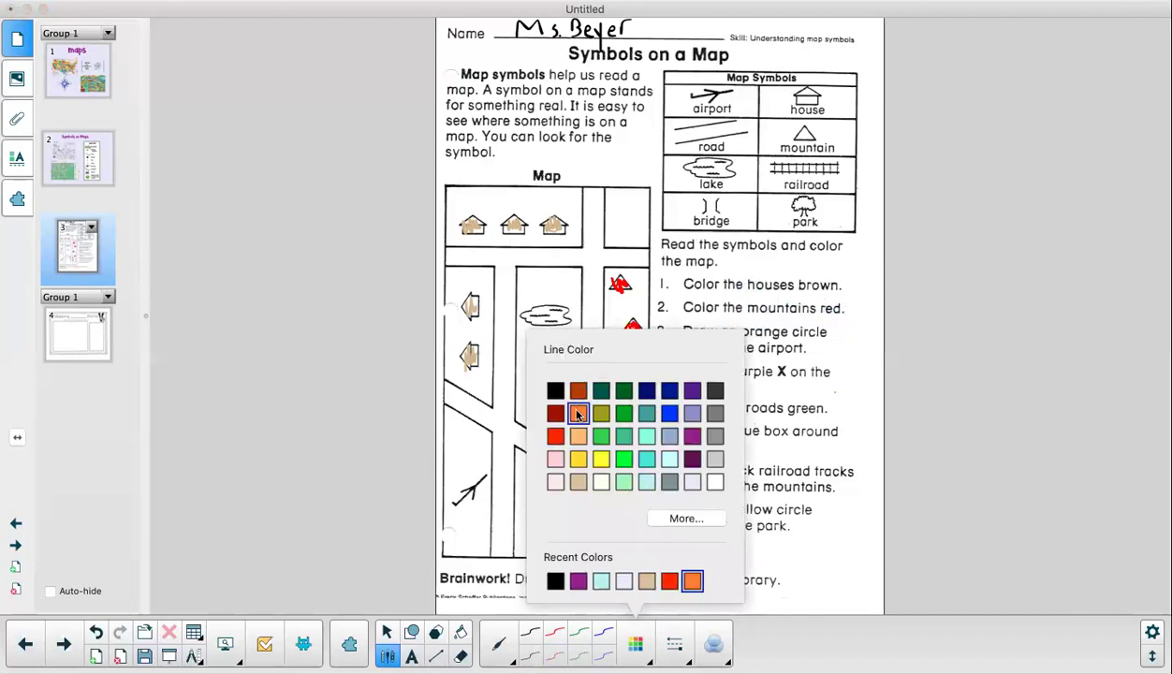
{"action": "left_click", "coordinate": [860, 343]}
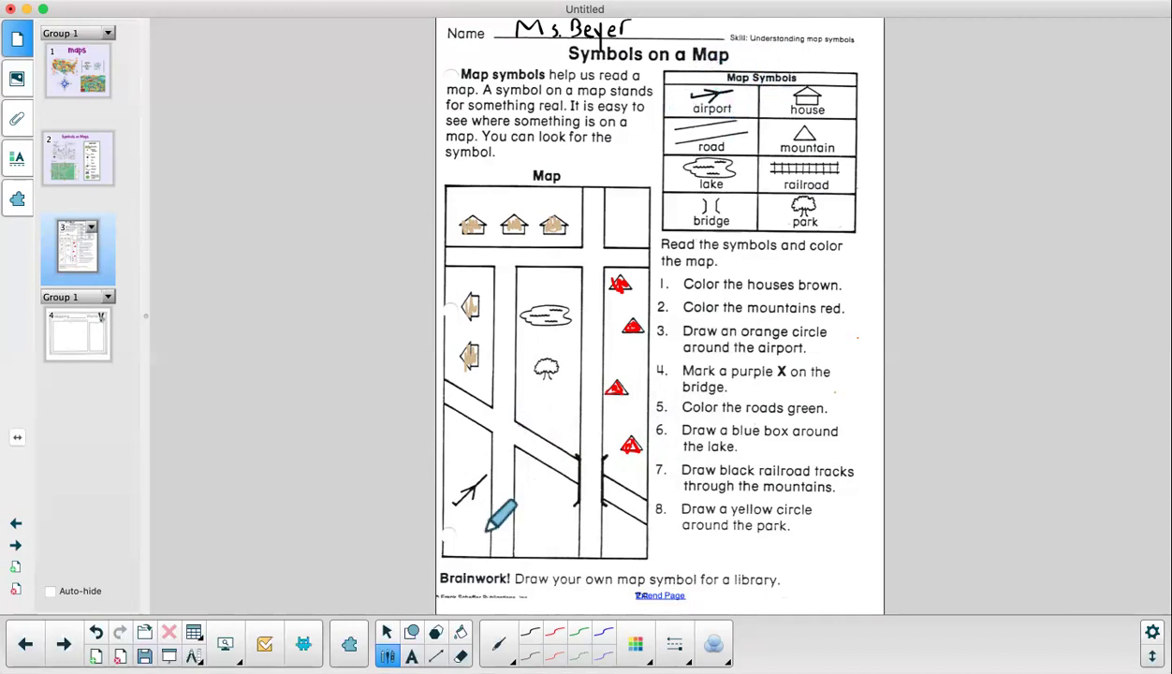
{"action": "mouse_move", "coordinate": [466, 465]}
{"action": "left_mouse_down"}
{"action": "mouse_move", "coordinate": [447, 489]}
{"action": "mouse_move", "coordinate": [454, 513]}
{"action": "mouse_move", "coordinate": [491, 510]}
{"action": "mouse_move", "coordinate": [497, 465]}
{"action": "left_mouse_up"}
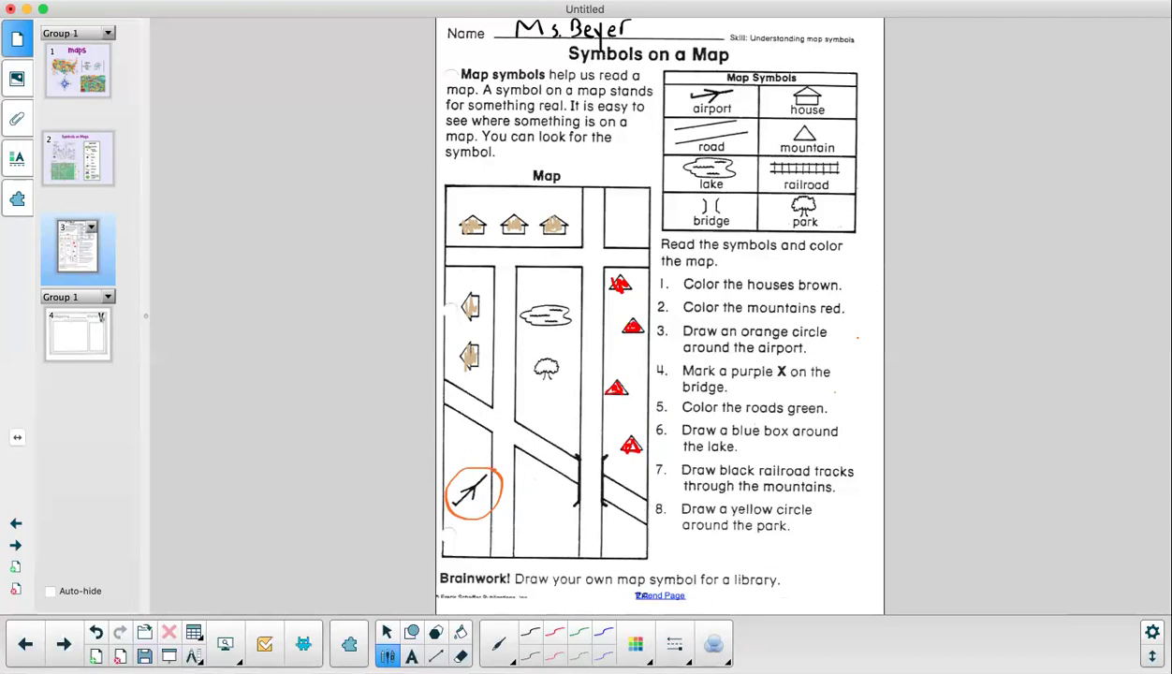
- Switch to purple ink and draw an X across the bridge symbol
{"action": "left_click", "coordinate": [636, 645]}
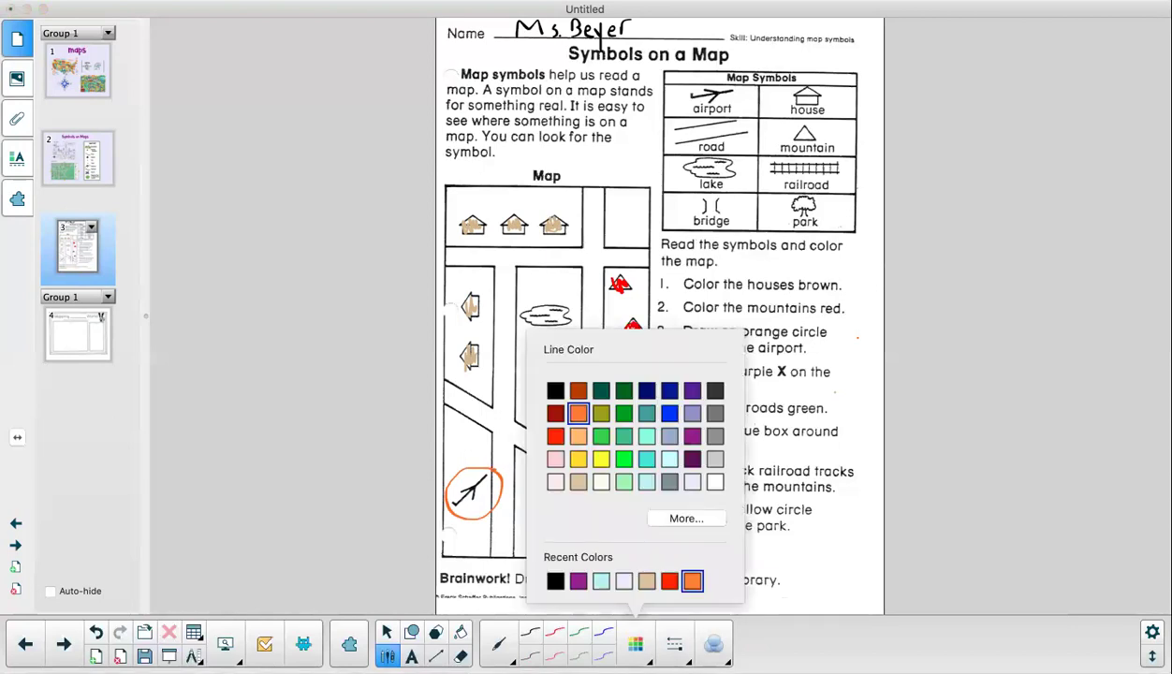
{"action": "left_click", "coordinate": [693, 440]}
{"action": "left_click", "coordinate": [850, 458]}
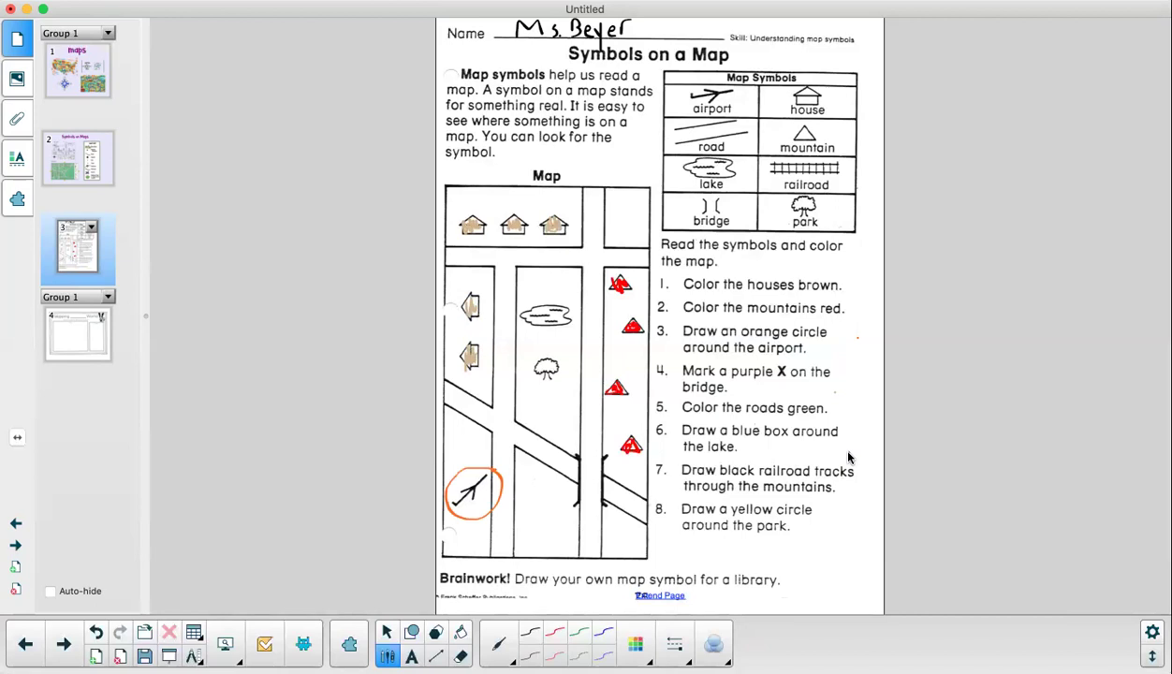
{"action": "mouse_move", "coordinate": [565, 451]}
{"action": "left_mouse_down"}
{"action": "mouse_move", "coordinate": [611, 496]}
{"action": "mouse_move", "coordinate": [581, 479]}
{"action": "mouse_move", "coordinate": [562, 496]}
{"action": "left_mouse_up"}
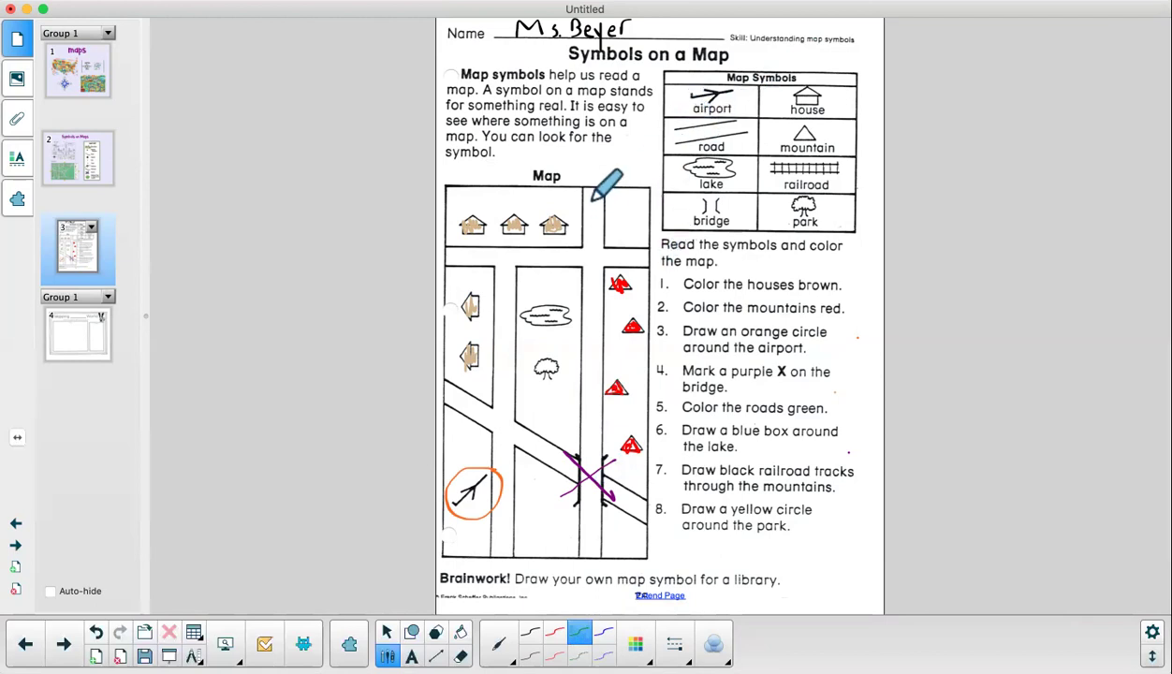
- Trace the middle and left vertical roads, top horizontal road and lower diagonal road in green
{"action": "left_click_drag", "start_coordinate": [591, 199], "coordinate": [591, 353]}
{"action": "mouse_move", "coordinate": [594, 402]}
{"action": "left_mouse_down"}
{"action": "mouse_move", "coordinate": [591, 433]}
{"action": "mouse_move", "coordinate": [605, 235]}
{"action": "mouse_move", "coordinate": [593, 220]}
{"action": "mouse_move", "coordinate": [587, 429]}
{"action": "left_mouse_up"}
{"action": "left_click_drag", "start_coordinate": [590, 472], "coordinate": [590, 538]}
{"action": "left_click_drag", "start_coordinate": [503, 548], "coordinate": [503, 326]}
{"action": "mouse_move", "coordinate": [506, 278]}
{"action": "left_mouse_down"}
{"action": "mouse_move", "coordinate": [504, 253]}
{"action": "mouse_move", "coordinate": [504, 263]}
{"action": "left_mouse_up"}
{"action": "left_click_drag", "start_coordinate": [644, 251], "coordinate": [451, 253]}
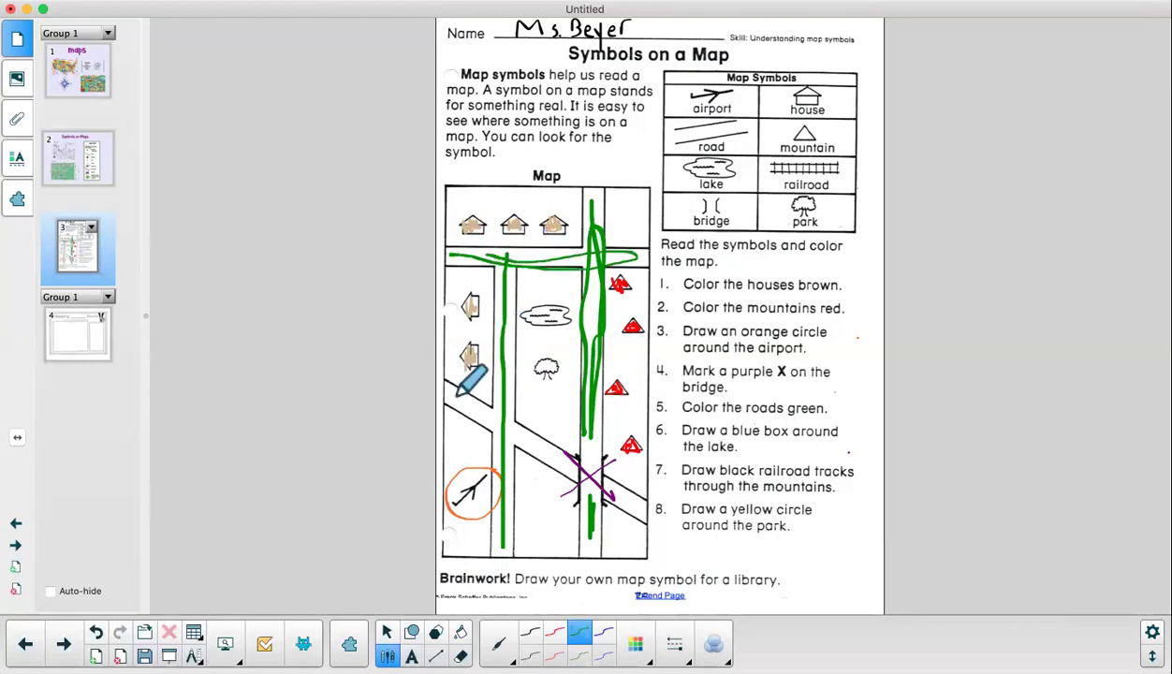
{"action": "left_click_drag", "start_coordinate": [446, 391], "coordinate": [573, 465]}
{"action": "left_click_drag", "start_coordinate": [626, 499], "coordinate": [646, 516]}
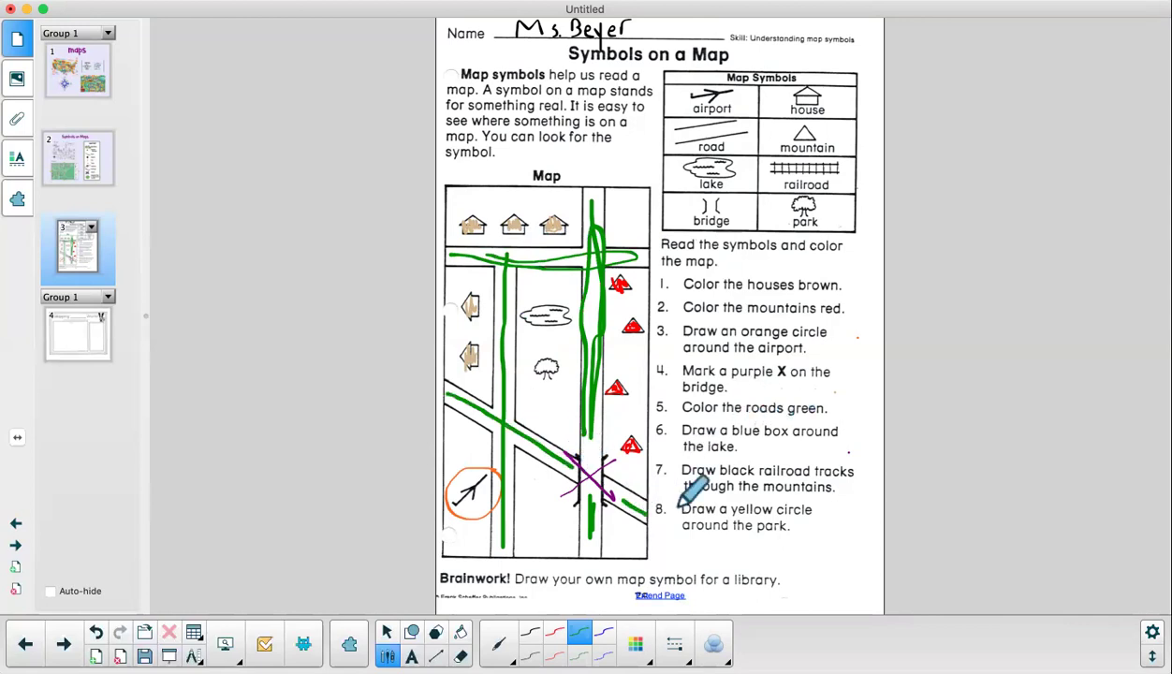
- Draw a blue box around the lake symbol with the blue pen preset
{"action": "left_click", "coordinate": [602, 633]}
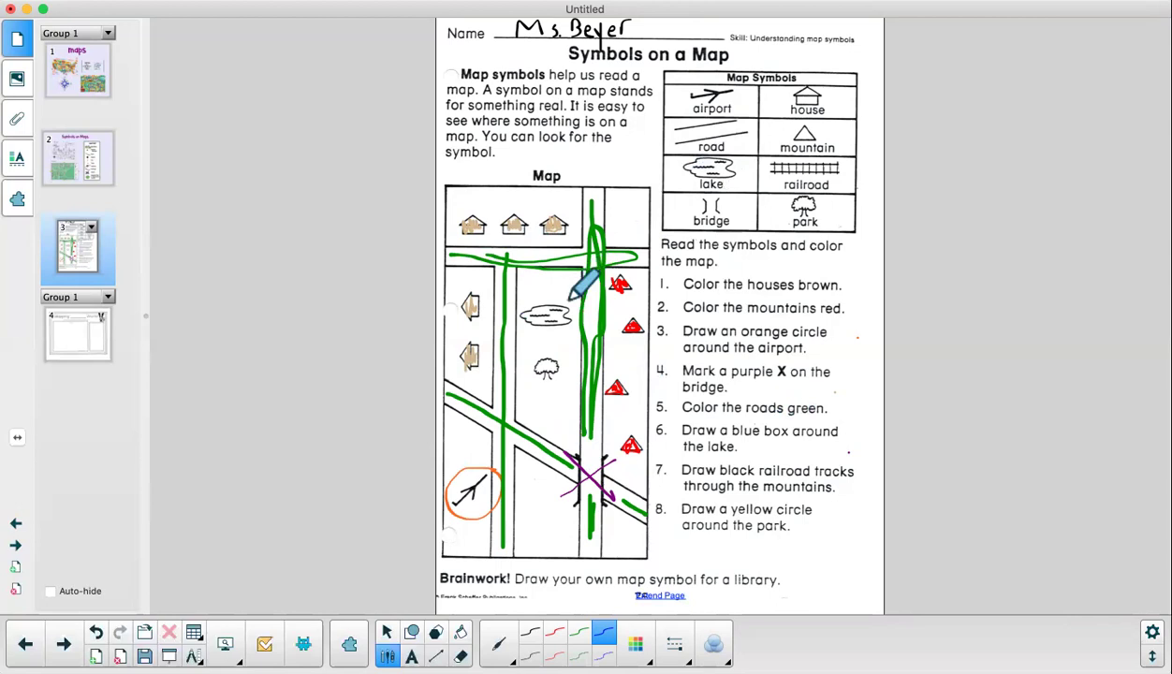
{"action": "mouse_move", "coordinate": [572, 300]}
{"action": "left_mouse_down"}
{"action": "mouse_move", "coordinate": [517, 301]}
{"action": "mouse_move", "coordinate": [519, 323]}
{"action": "mouse_move", "coordinate": [542, 335]}
{"action": "mouse_move", "coordinate": [577, 326]}
{"action": "mouse_move", "coordinate": [578, 297]}
{"action": "left_mouse_up"}
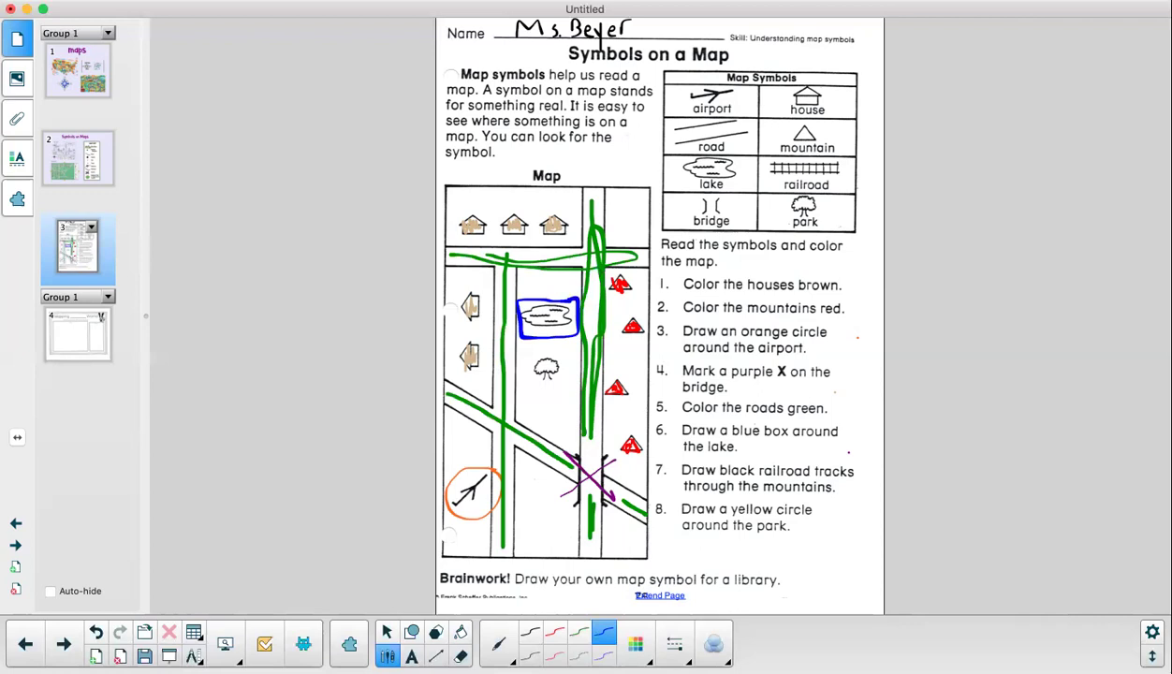
- Draw two black railroad rails running through the red mountain triangles
{"action": "left_click", "coordinate": [530, 656]}
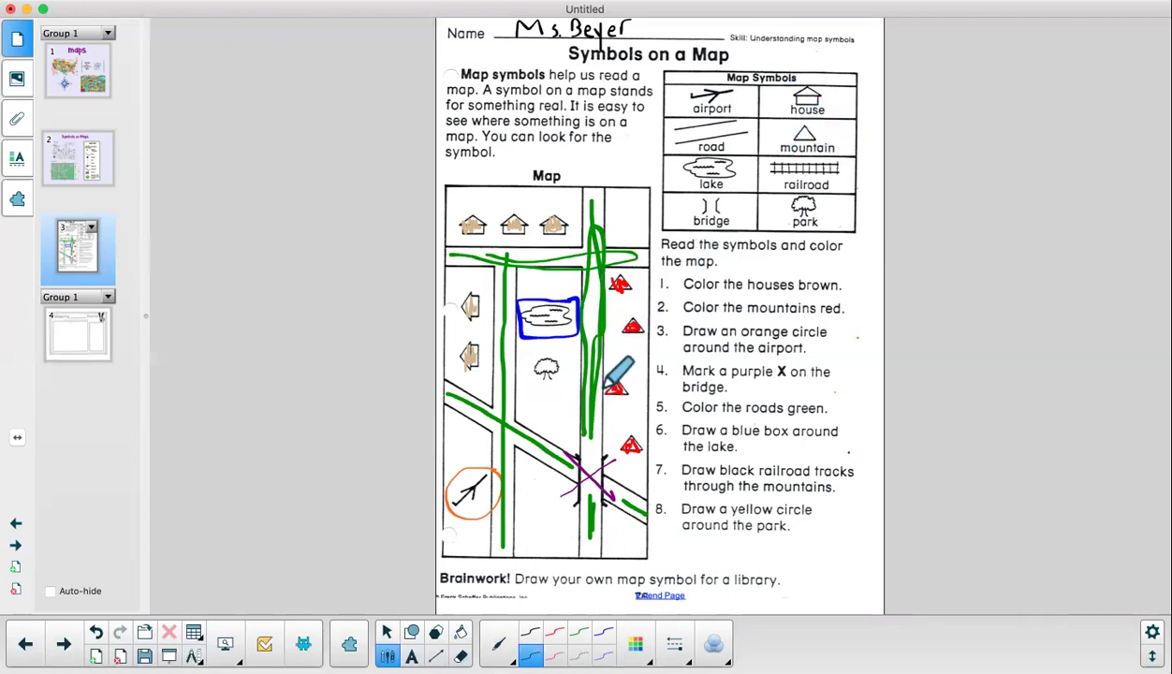
{"action": "left_click_drag", "start_coordinate": [618, 318], "coordinate": [618, 360]}
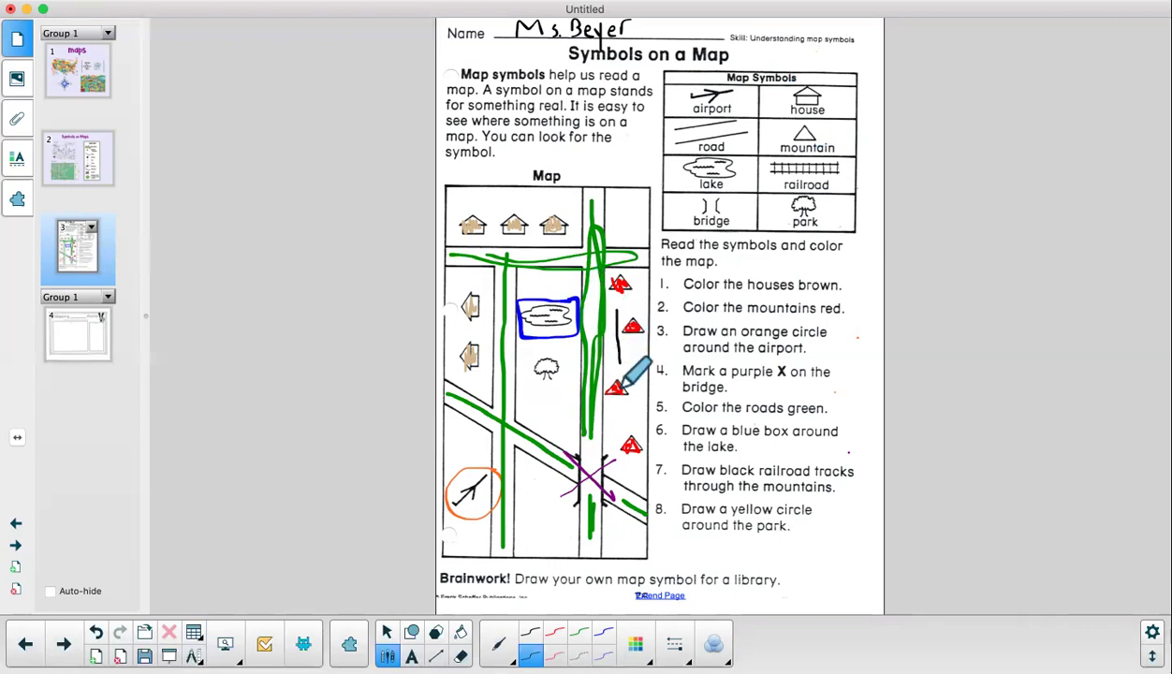
{"action": "mouse_move", "coordinate": [623, 312]}
{"action": "left_mouse_down"}
{"action": "mouse_move", "coordinate": [628, 410]}
{"action": "mouse_move", "coordinate": [617, 400]}
{"action": "mouse_move", "coordinate": [631, 393]}
{"action": "mouse_move", "coordinate": [611, 380]}
{"action": "mouse_move", "coordinate": [629, 362]}
{"action": "mouse_move", "coordinate": [608, 345]}
{"action": "mouse_move", "coordinate": [632, 349]}
{"action": "mouse_move", "coordinate": [611, 337]}
{"action": "mouse_move", "coordinate": [630, 313]}
{"action": "left_mouse_up"}
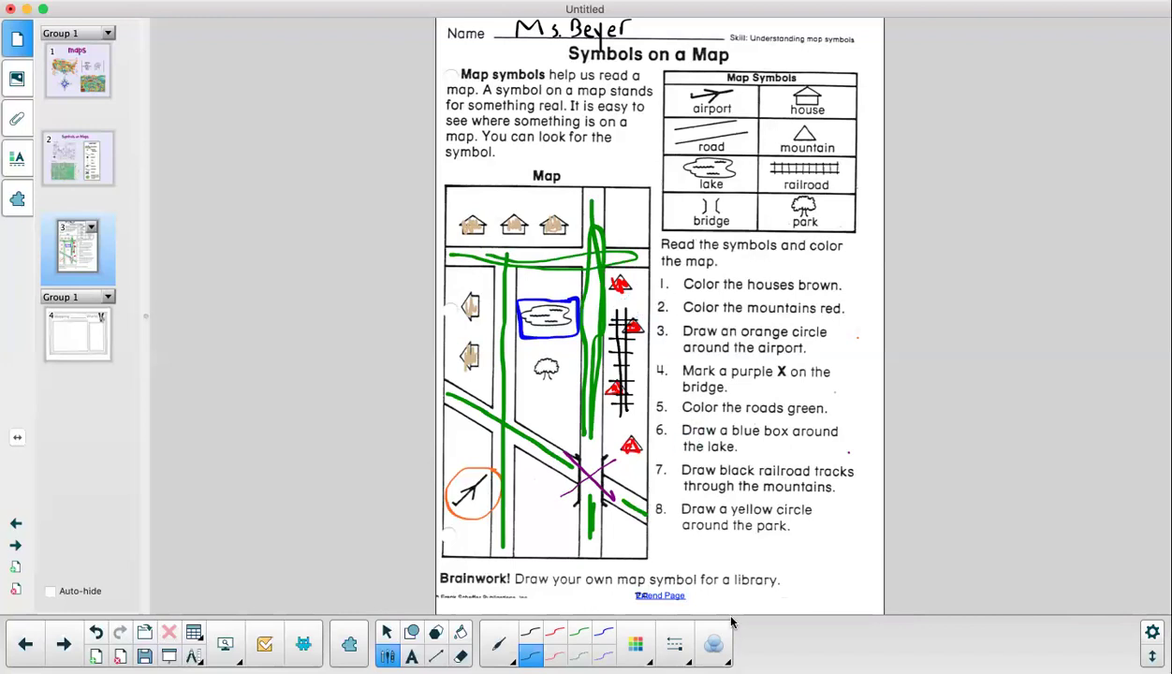
- Switch to yellow ink and circle the park's tree symbol on the map
{"action": "left_click", "coordinate": [635, 645]}
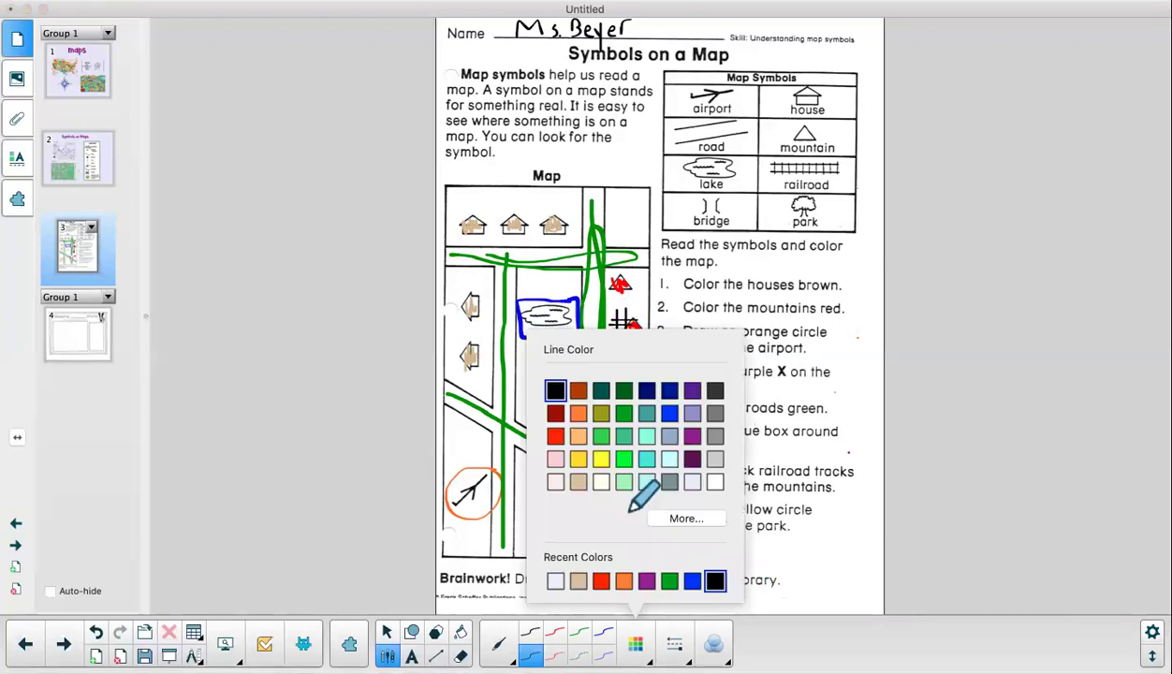
{"action": "left_click", "coordinate": [577, 459]}
{"action": "left_click", "coordinate": [798, 534]}
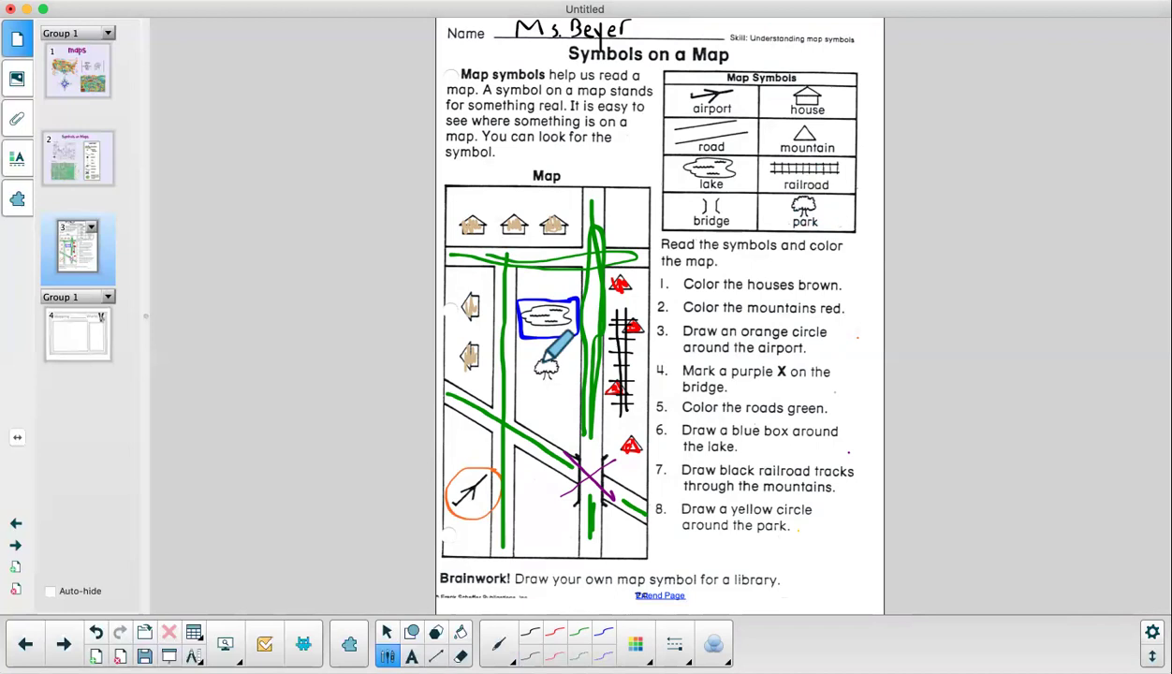
{"action": "mouse_move", "coordinate": [524, 367]}
{"action": "left_mouse_down"}
{"action": "mouse_move", "coordinate": [562, 359]}
{"action": "mouse_move", "coordinate": [552, 375]}
{"action": "mouse_move", "coordinate": [521, 351]}
{"action": "mouse_move", "coordinate": [527, 382]}
{"action": "mouse_move", "coordinate": [568, 363]}
{"action": "left_mouse_up"}
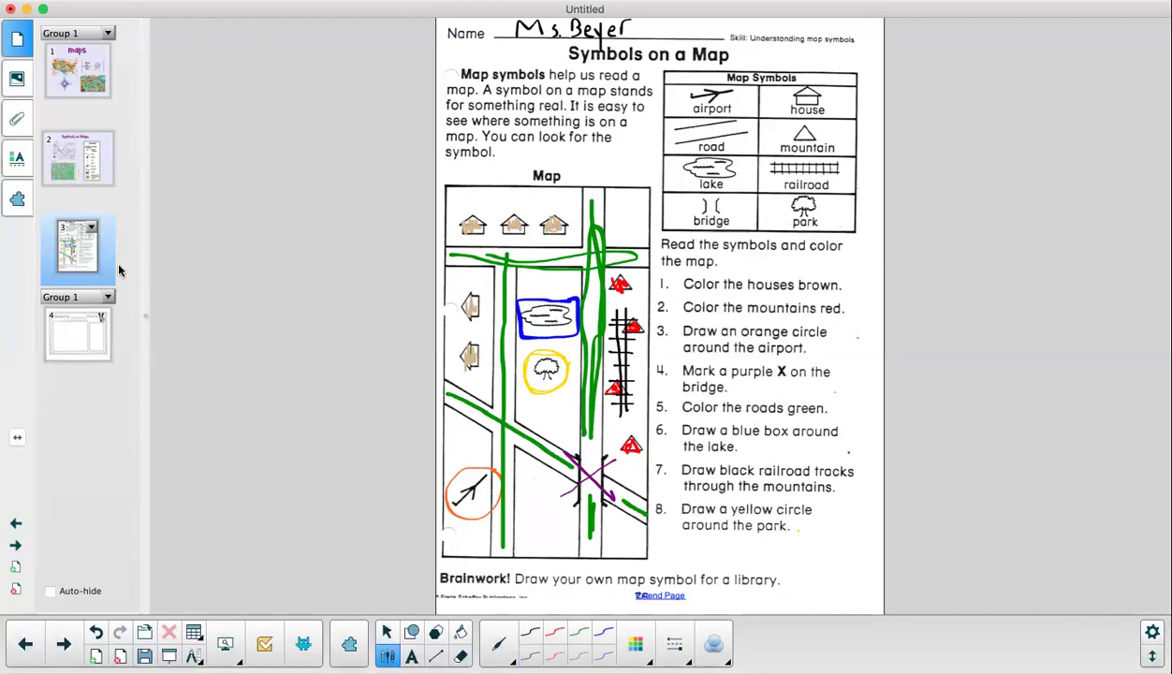
- Go to the page 4 map worksheet and handwrite 'Ms.' plus the teacher's name in the title blank
{"action": "left_click", "coordinate": [65, 334]}
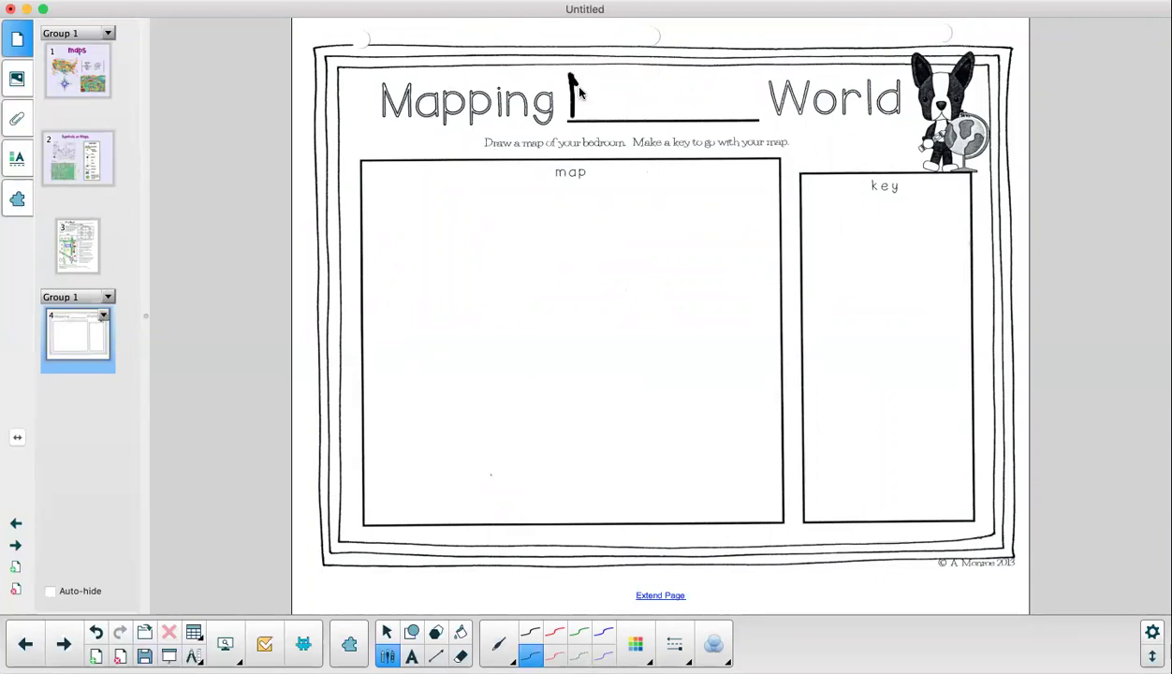
{"action": "left_click_drag", "start_coordinate": [579, 91], "coordinate": [594, 115]}
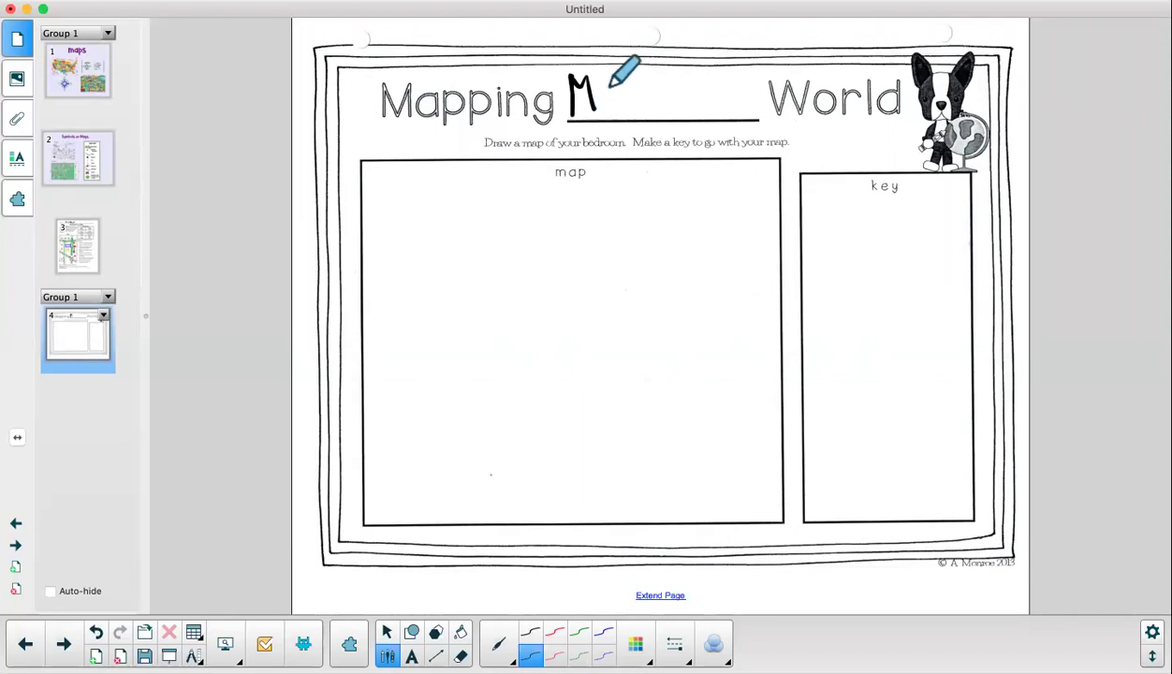
{"action": "mouse_move", "coordinate": [614, 84]}
{"action": "left_mouse_down"}
{"action": "mouse_move", "coordinate": [601, 110]}
{"action": "mouse_move", "coordinate": [630, 115]}
{"action": "mouse_move", "coordinate": [641, 90]}
{"action": "mouse_move", "coordinate": [633, 112]}
{"action": "mouse_move", "coordinate": [652, 94]}
{"action": "mouse_move", "coordinate": [655, 118]}
{"action": "mouse_move", "coordinate": [665, 98]}
{"action": "mouse_move", "coordinate": [688, 100]}
{"action": "mouse_move", "coordinate": [673, 147]}
{"action": "left_mouse_up"}
{"action": "left_click", "coordinate": [620, 111]}
{"action": "left_click", "coordinate": [667, 97]}
{"action": "mouse_move", "coordinate": [695, 106]}
{"action": "left_mouse_down"}
{"action": "mouse_move", "coordinate": [713, 119]}
{"action": "mouse_move", "coordinate": [723, 92]}
{"action": "mouse_move", "coordinate": [745, 91]}
{"action": "mouse_move", "coordinate": [738, 107]}
{"action": "mouse_move", "coordinate": [743, 96]}
{"action": "left_mouse_up"}
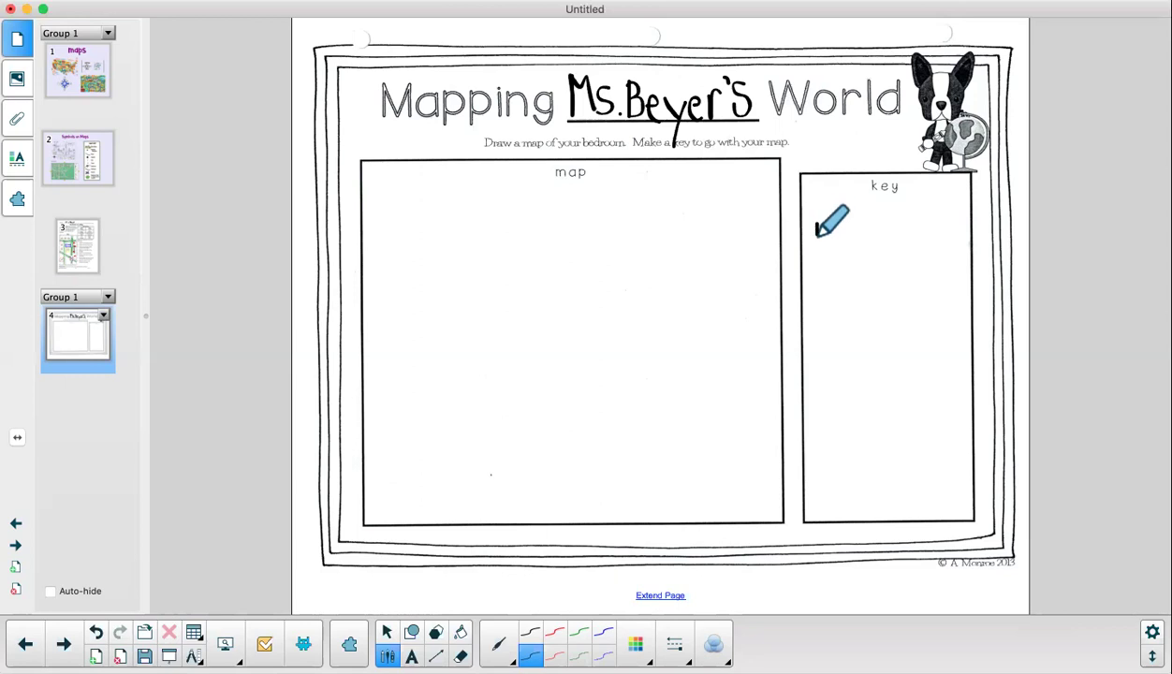
- Draw the lamp and bed symbols with labels in the key, and write a 5 above it
{"action": "left_click_drag", "start_coordinate": [818, 236], "coordinate": [830, 213]}
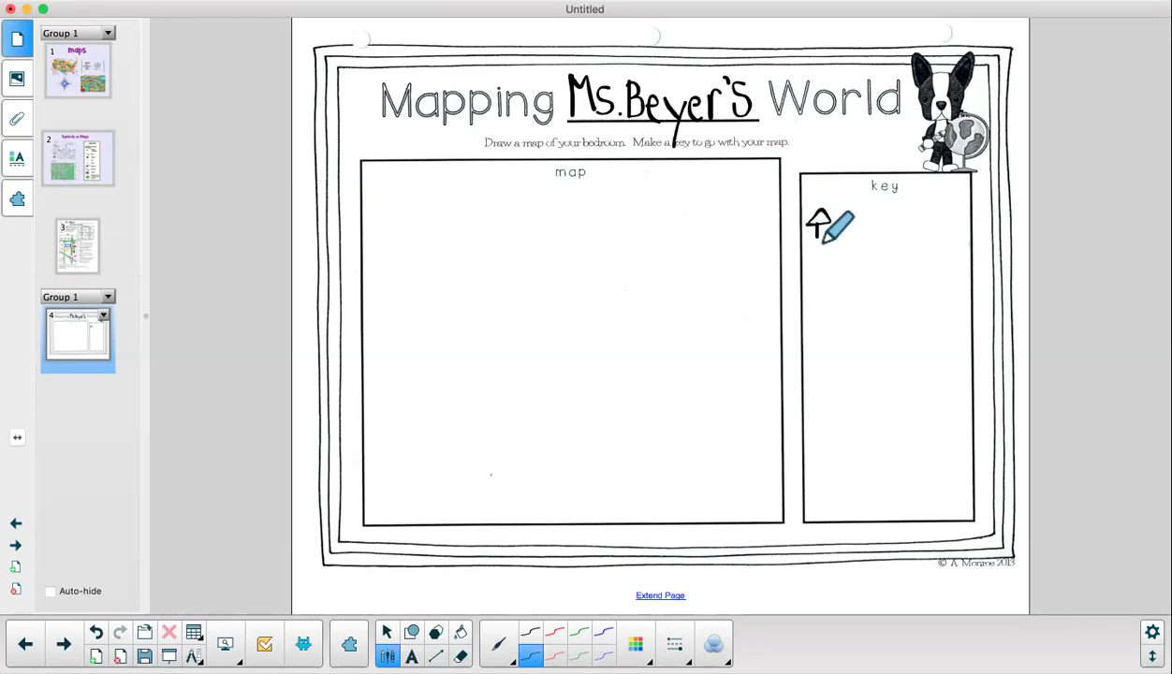
{"action": "mouse_move", "coordinate": [819, 211]}
{"action": "left_mouse_down"}
{"action": "mouse_move", "coordinate": [853, 230]}
{"action": "mouse_move", "coordinate": [902, 229]}
{"action": "mouse_move", "coordinate": [910, 249]}
{"action": "mouse_move", "coordinate": [921, 224]}
{"action": "mouse_move", "coordinate": [909, 232]}
{"action": "left_mouse_up"}
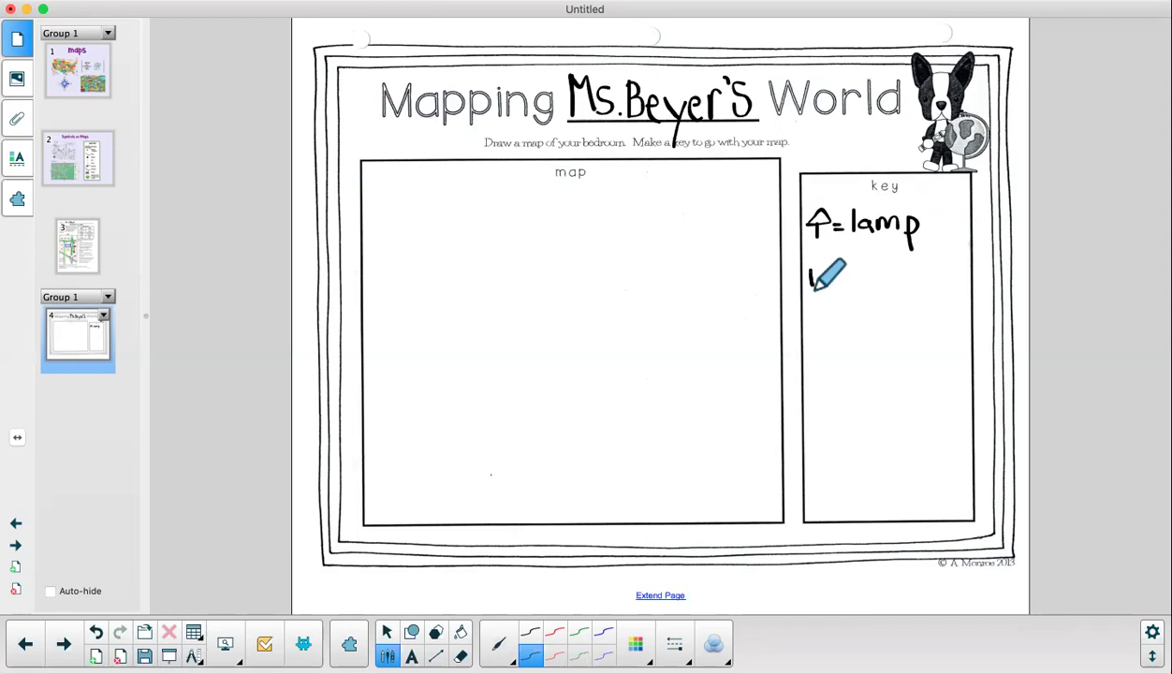
{"action": "mouse_move", "coordinate": [810, 270]}
{"action": "left_mouse_down"}
{"action": "mouse_move", "coordinate": [811, 291]}
{"action": "mouse_move", "coordinate": [856, 276]}
{"action": "left_mouse_up"}
{"action": "mouse_move", "coordinate": [851, 281]}
{"action": "left_mouse_down"}
{"action": "mouse_move", "coordinate": [870, 284]}
{"action": "mouse_move", "coordinate": [905, 279]}
{"action": "mouse_move", "coordinate": [915, 286]}
{"action": "left_mouse_up"}
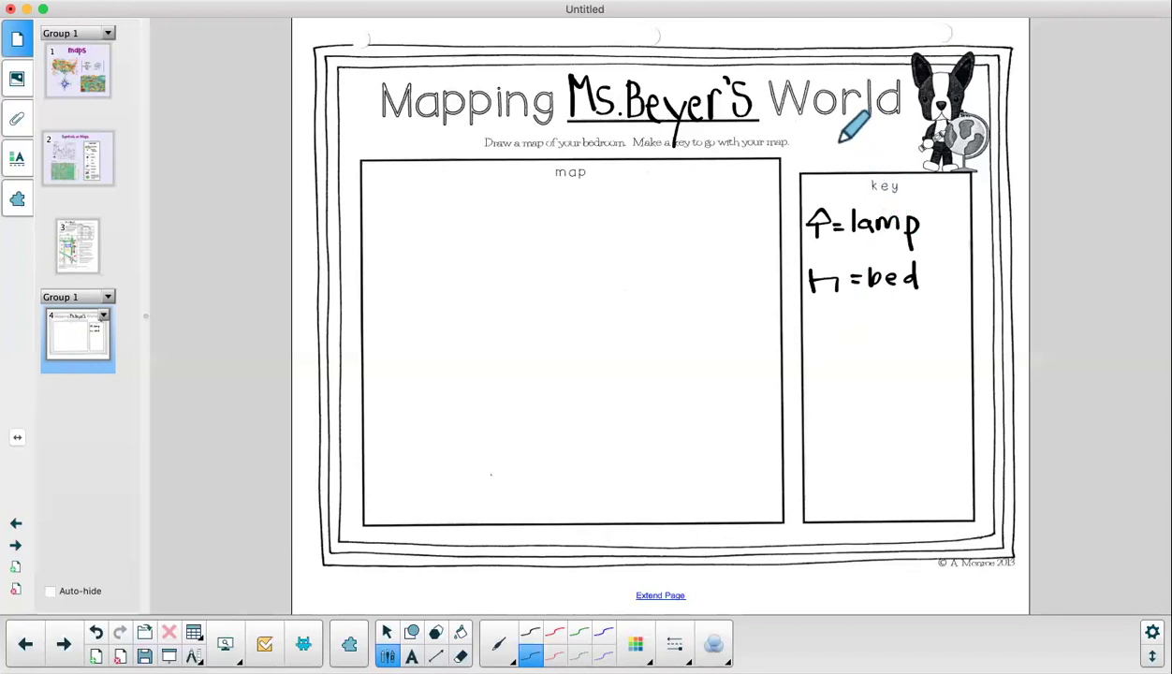
{"action": "mouse_move", "coordinate": [846, 147]}
{"action": "left_mouse_down"}
{"action": "mouse_move", "coordinate": [843, 167]}
{"action": "mouse_move", "coordinate": [857, 146]}
{"action": "mouse_move", "coordinate": [815, 182]}
{"action": "mouse_move", "coordinate": [854, 185]}
{"action": "mouse_move", "coordinate": [872, 144]}
{"action": "left_mouse_up"}
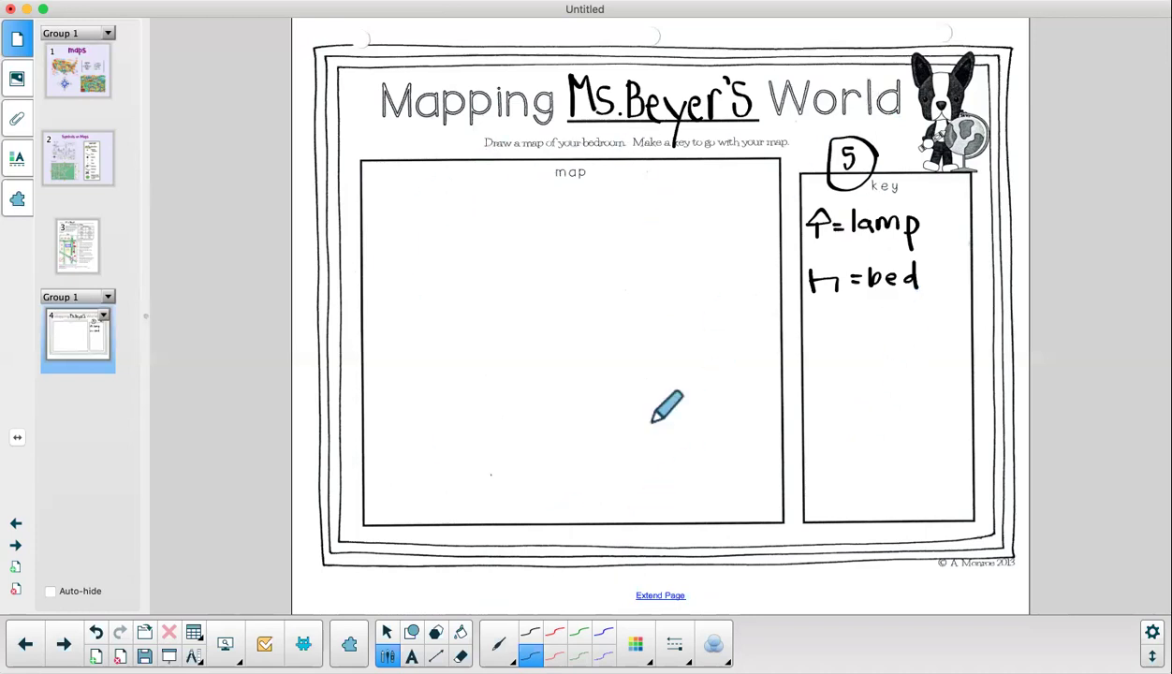
- Draw a bed at the map's top left and lamps at its top and bottom right
{"action": "mouse_move", "coordinate": [387, 201]}
{"action": "left_mouse_down"}
{"action": "mouse_move", "coordinate": [388, 249]}
{"action": "mouse_move", "coordinate": [440, 221]}
{"action": "mouse_move", "coordinate": [465, 221]}
{"action": "mouse_move", "coordinate": [465, 247]}
{"action": "left_mouse_up"}
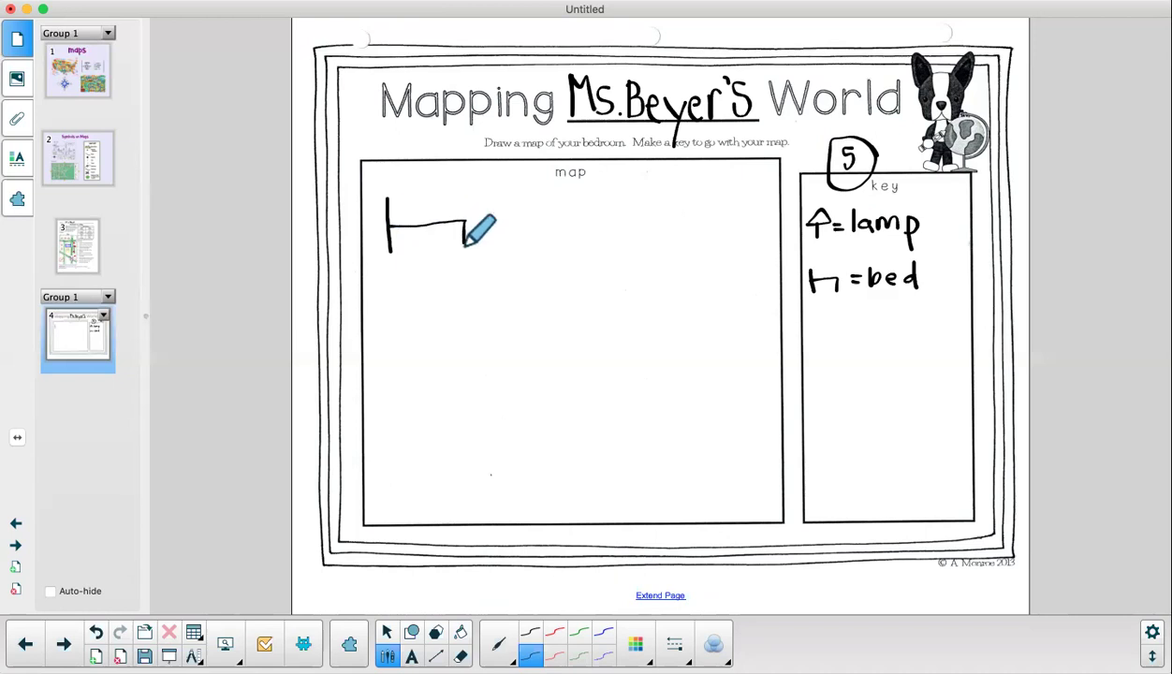
{"action": "mouse_move", "coordinate": [715, 199]}
{"action": "left_mouse_down"}
{"action": "mouse_move", "coordinate": [715, 229]}
{"action": "mouse_move", "coordinate": [728, 194]}
{"action": "mouse_move", "coordinate": [713, 180]}
{"action": "mouse_move", "coordinate": [692, 204]}
{"action": "left_mouse_up"}
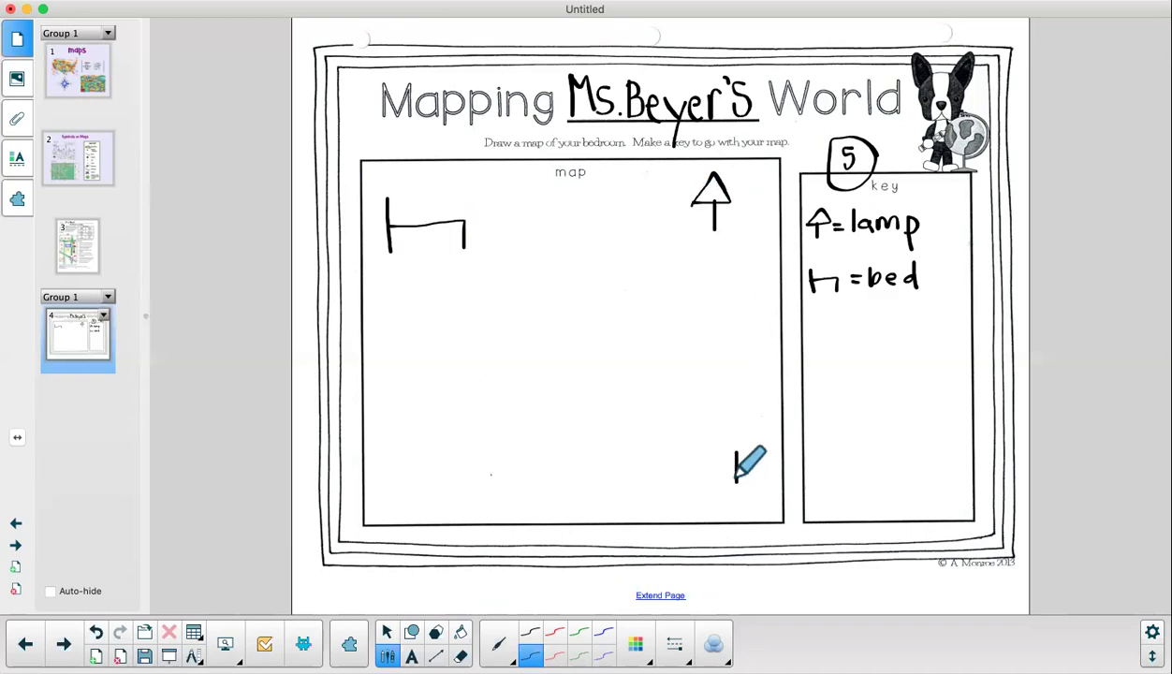
{"action": "mouse_move", "coordinate": [735, 487]}
{"action": "left_mouse_down"}
{"action": "mouse_move", "coordinate": [736, 451]}
{"action": "mouse_move", "coordinate": [758, 450]}
{"action": "mouse_move", "coordinate": [742, 421]}
{"action": "left_mouse_up"}
{"action": "left_click_drag", "start_coordinate": [741, 422], "coordinate": [722, 449]}
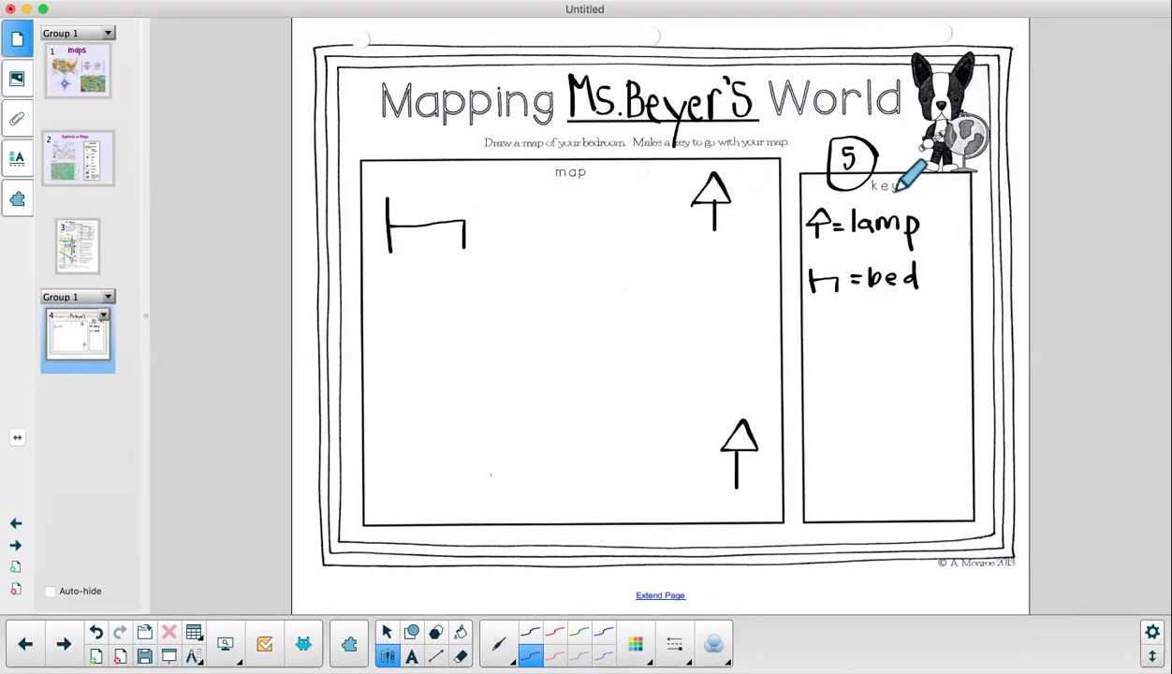
{"action": "left_click", "coordinate": [386, 633]}
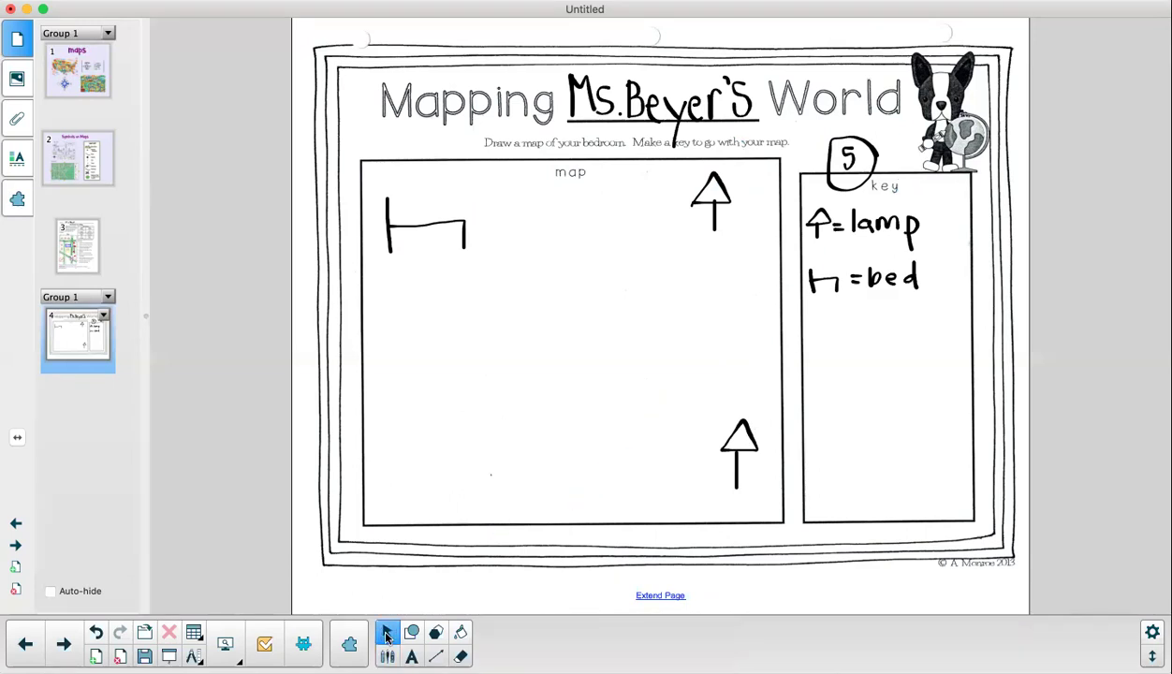